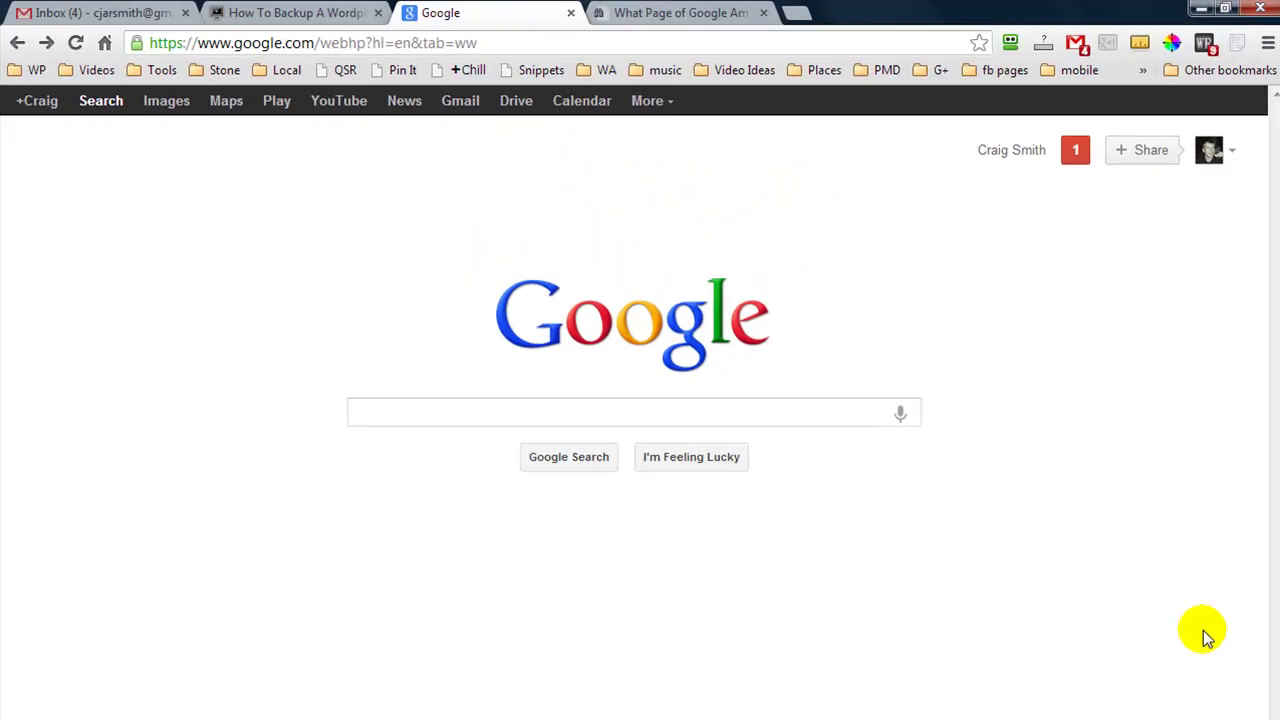
# Search Google for "wealthy affiliate review".
pyautogui.click(500, 409)
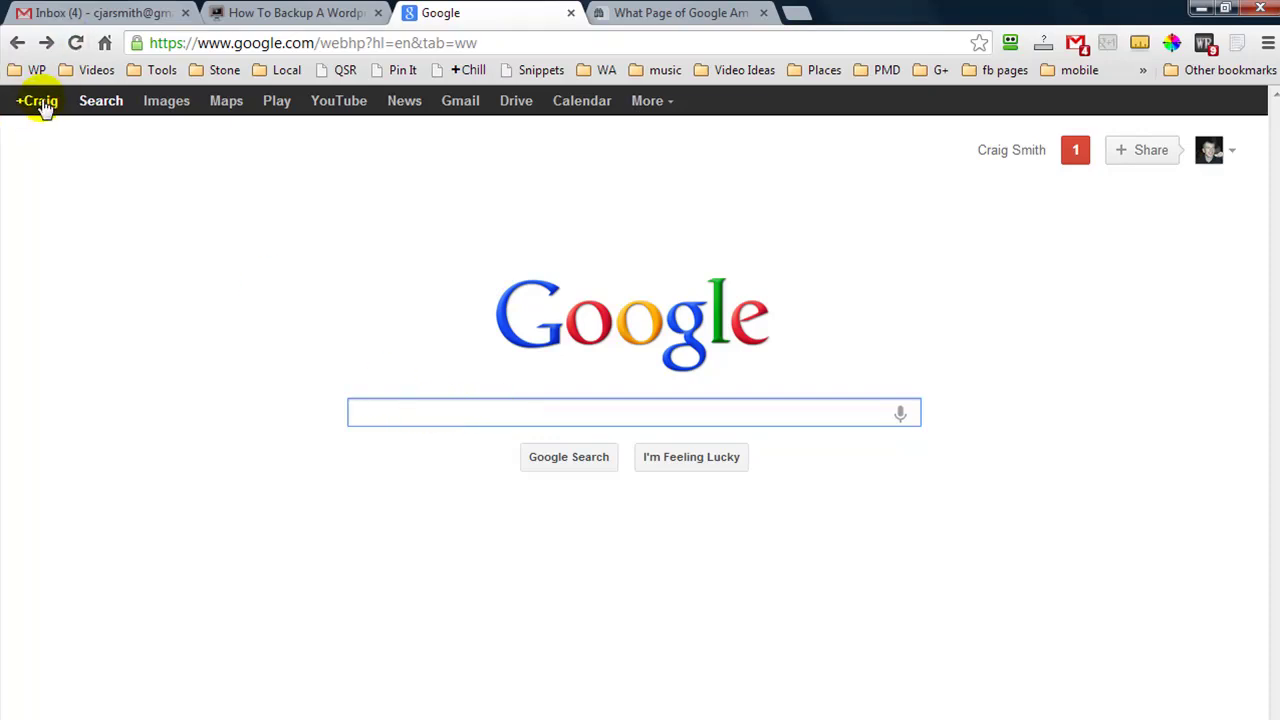
pyautogui.click(437, 408)
pyautogui.write('wealthy affiliate review')
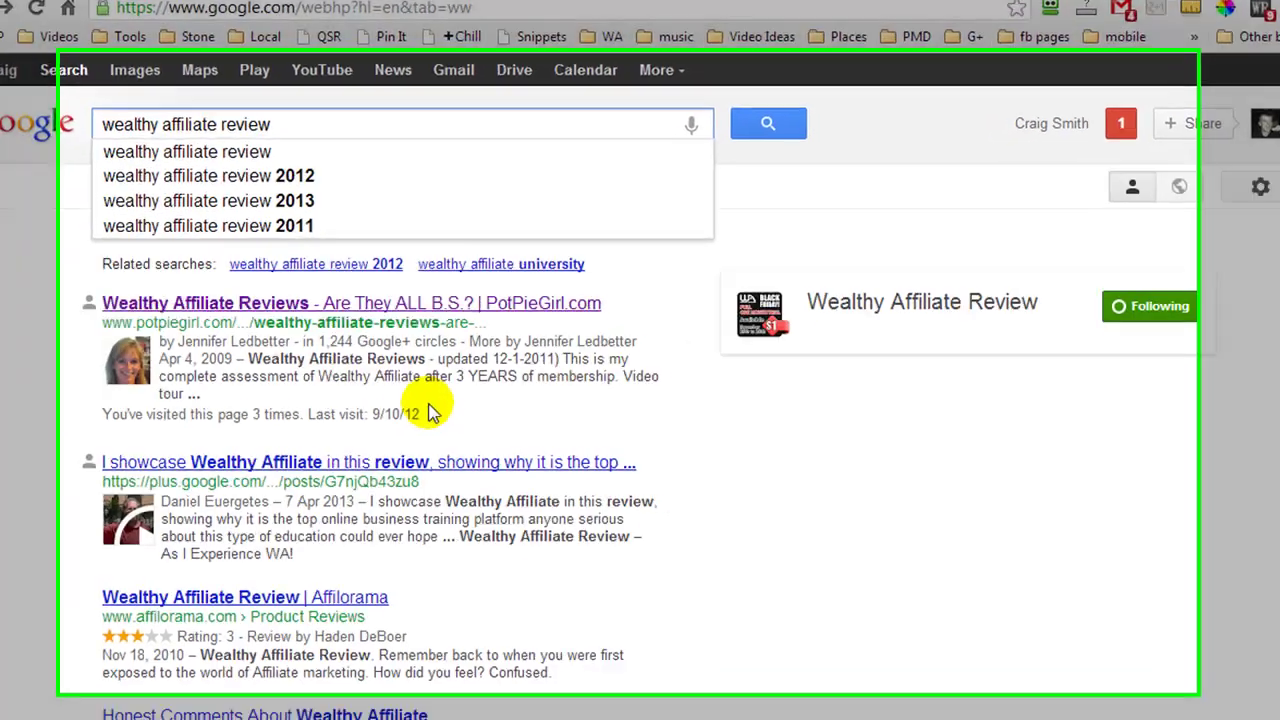
pyautogui.click(432, 412)
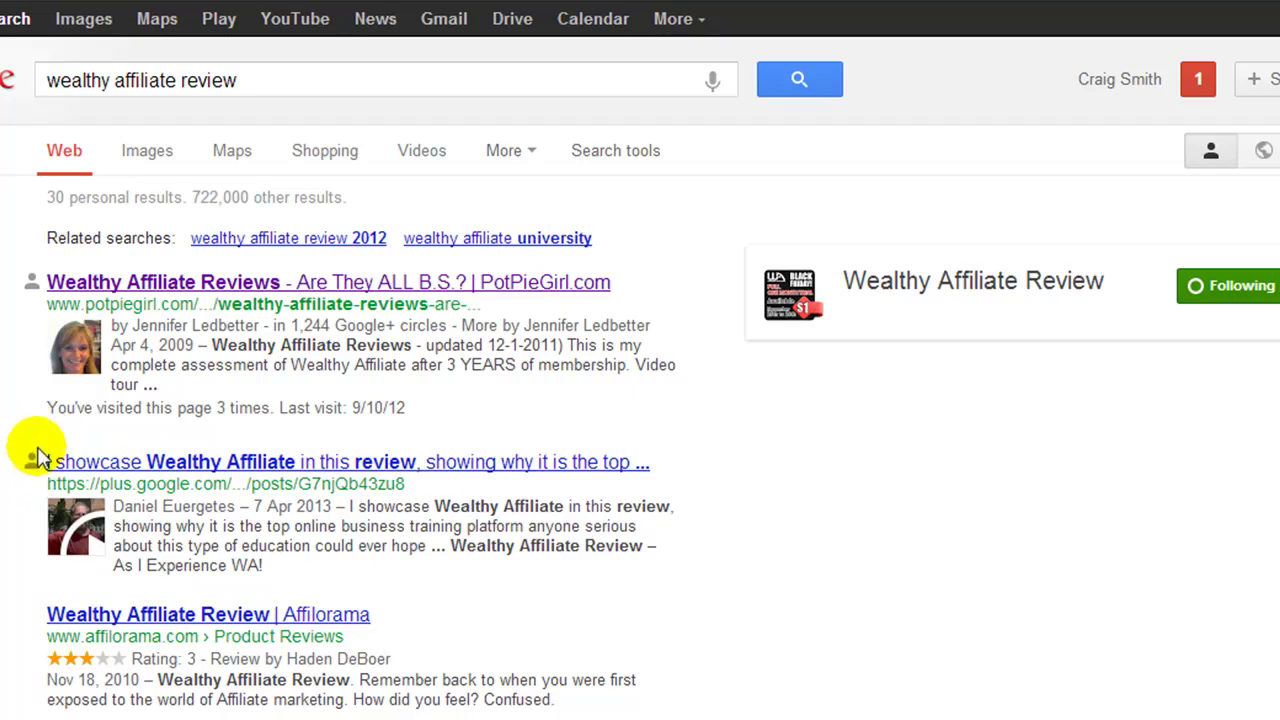
# Look through the personalised search results, hide the personal results, and look through the non-personalised list.
pyautogui.scroll(-6, 955, 522)
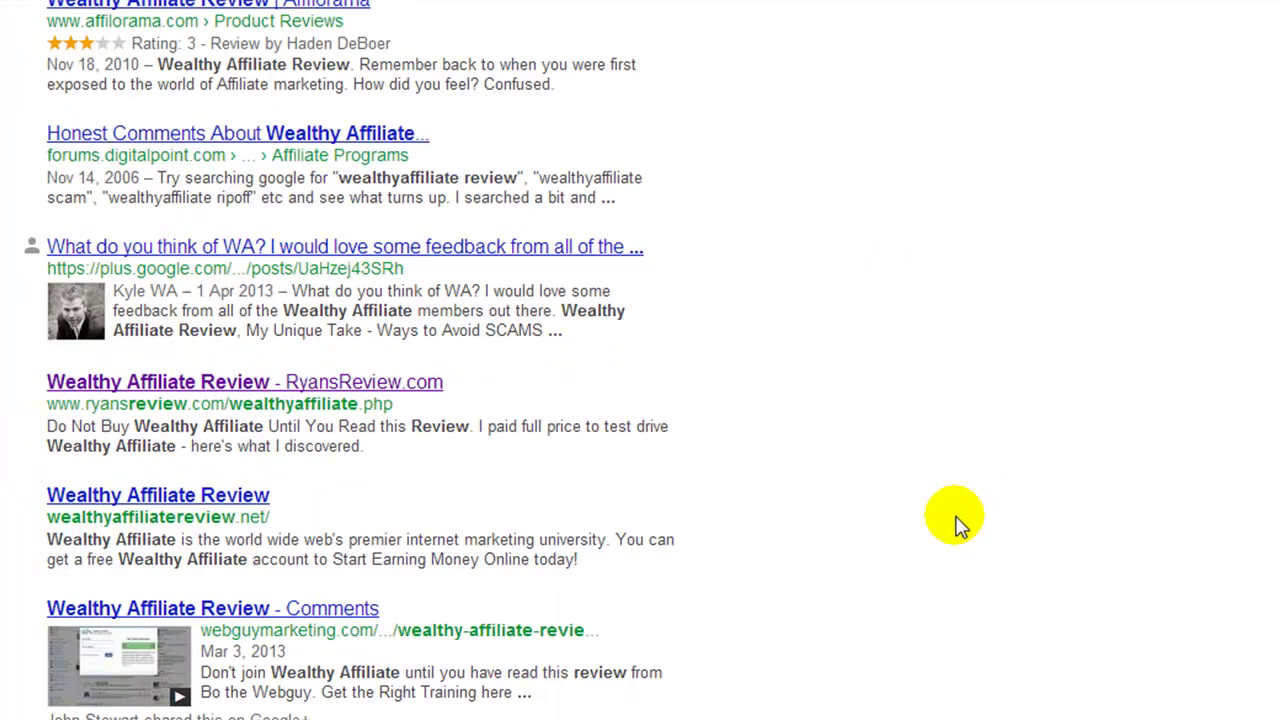
pyautogui.scroll(6, 955, 522)
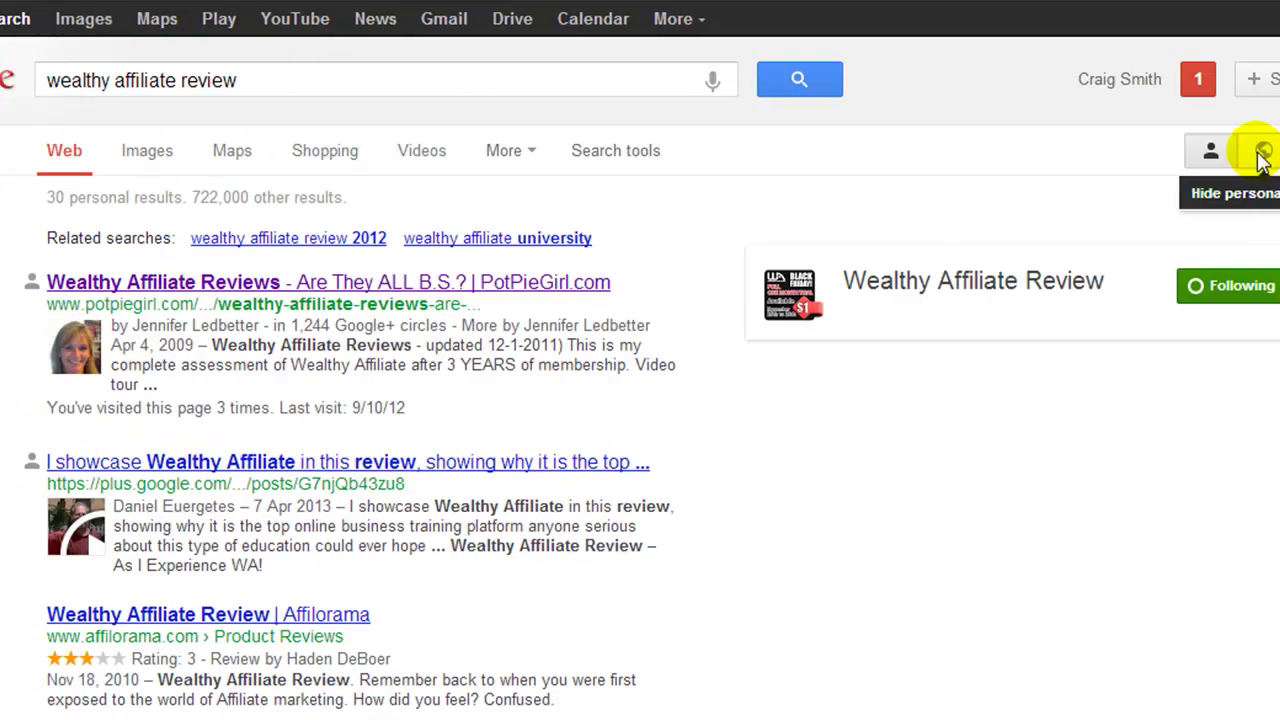
pyautogui.click(1262, 155)
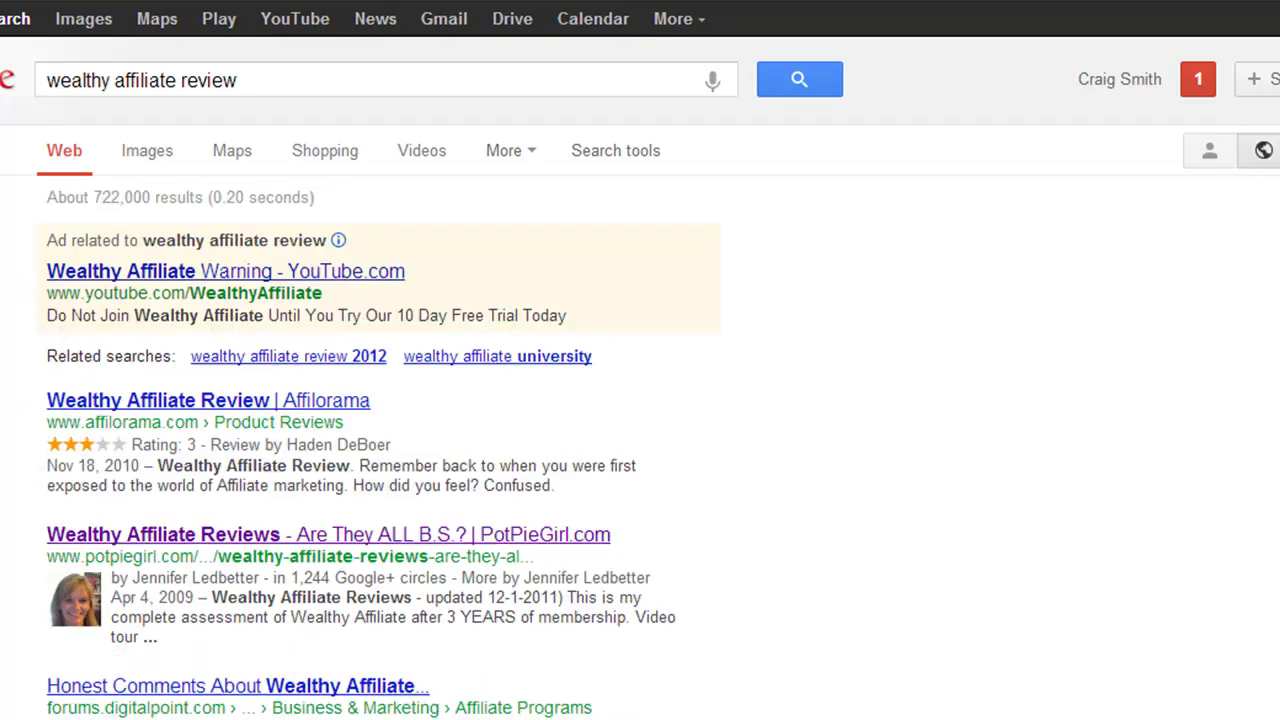
pyautogui.scroll(-15, 640, 400)
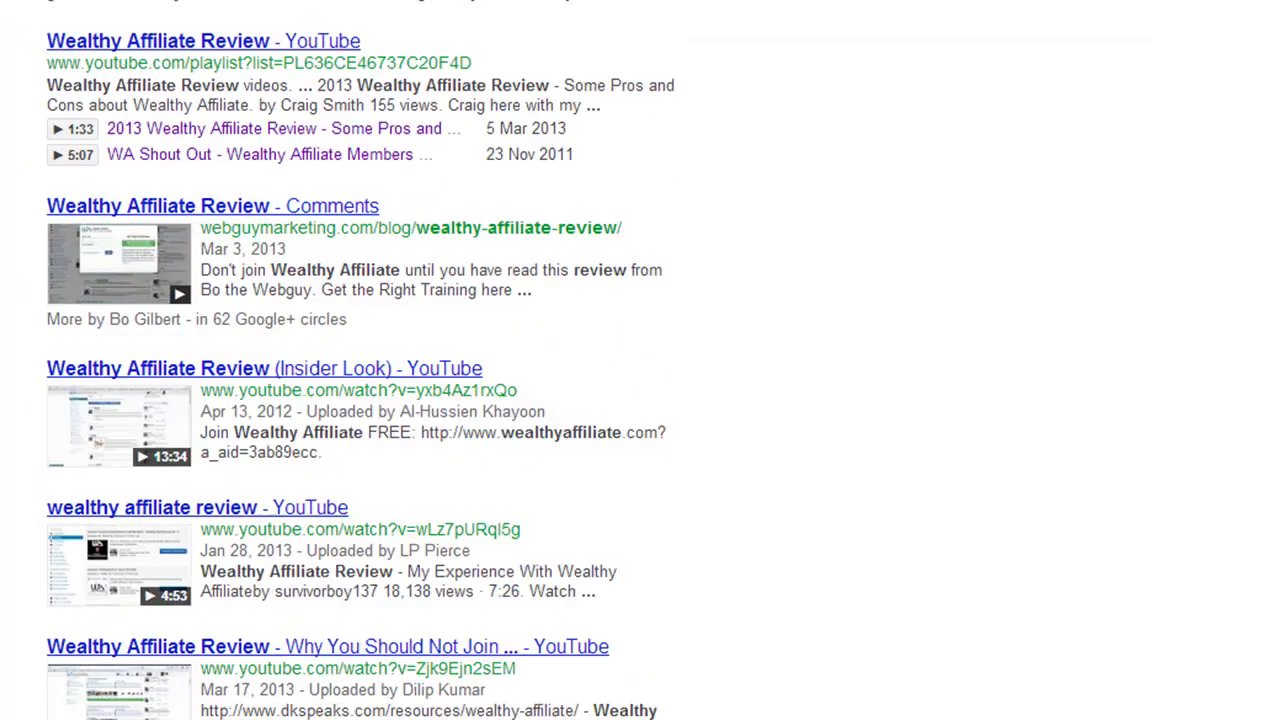
pyautogui.scroll(15, 640, 400)
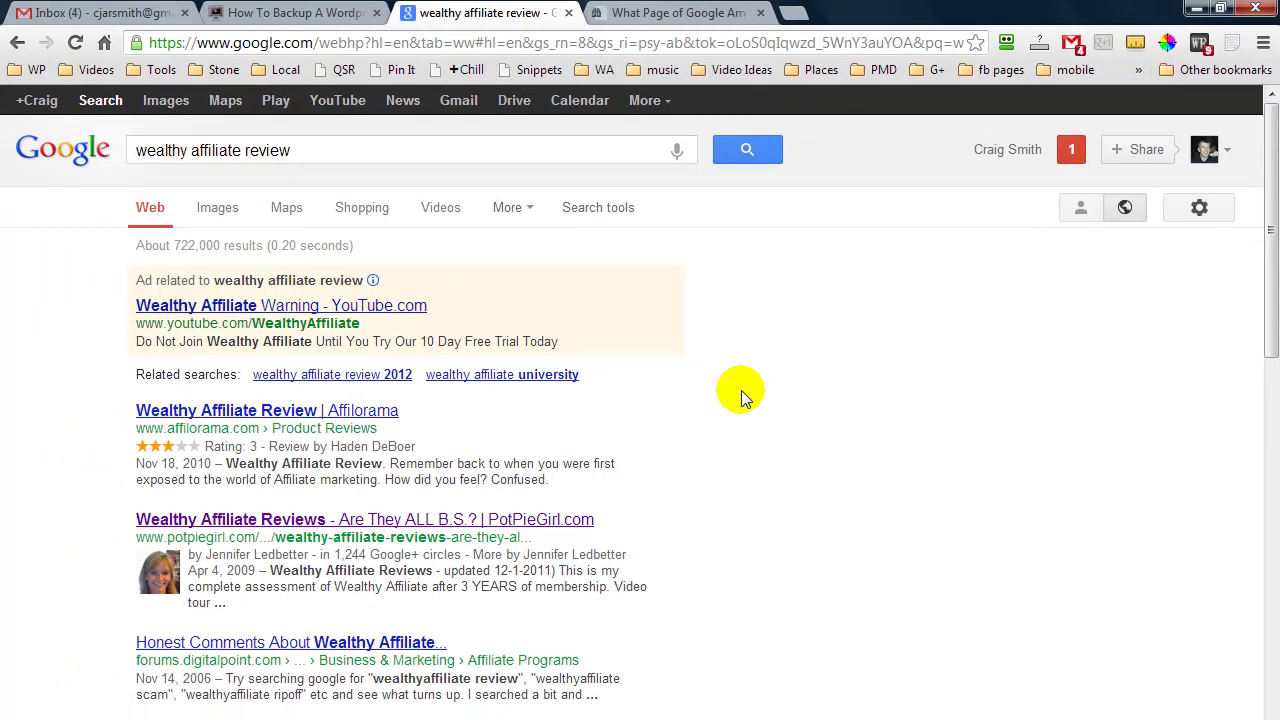
# Open an incognito browser window and search Google for "wealthy affiliate review" there.
pyautogui.press('Print')
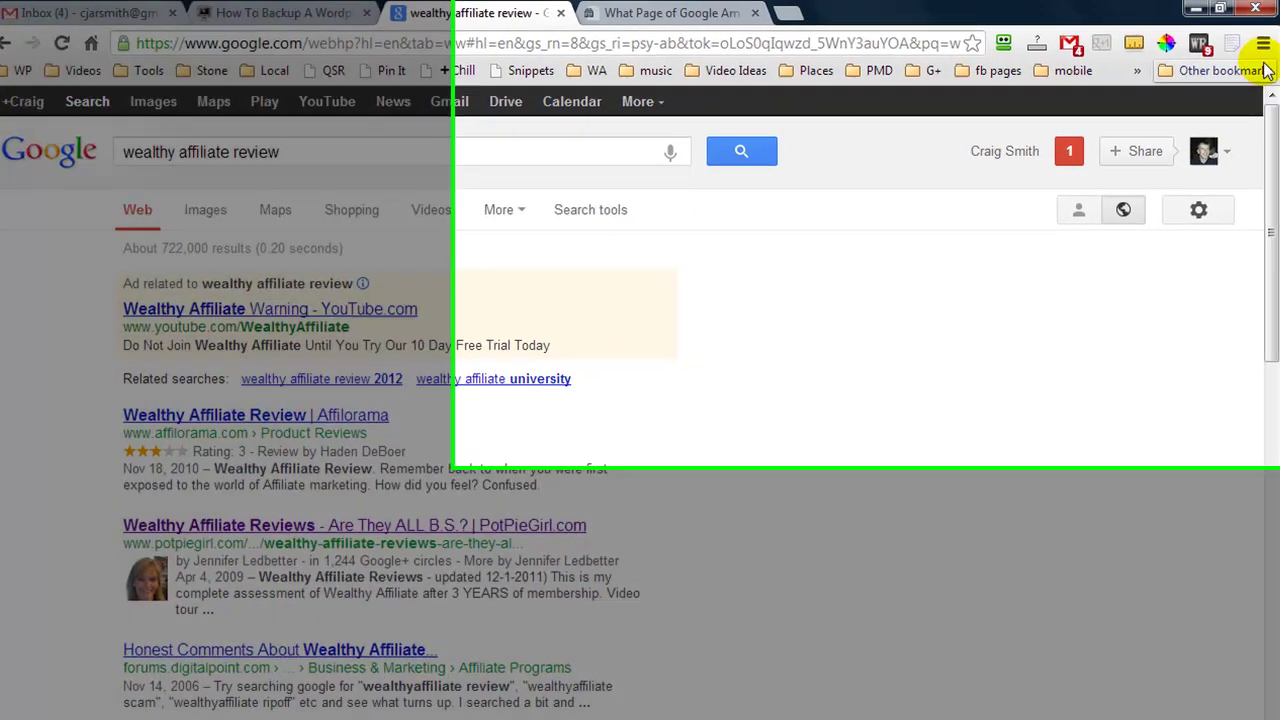
pyautogui.click(1263, 44)
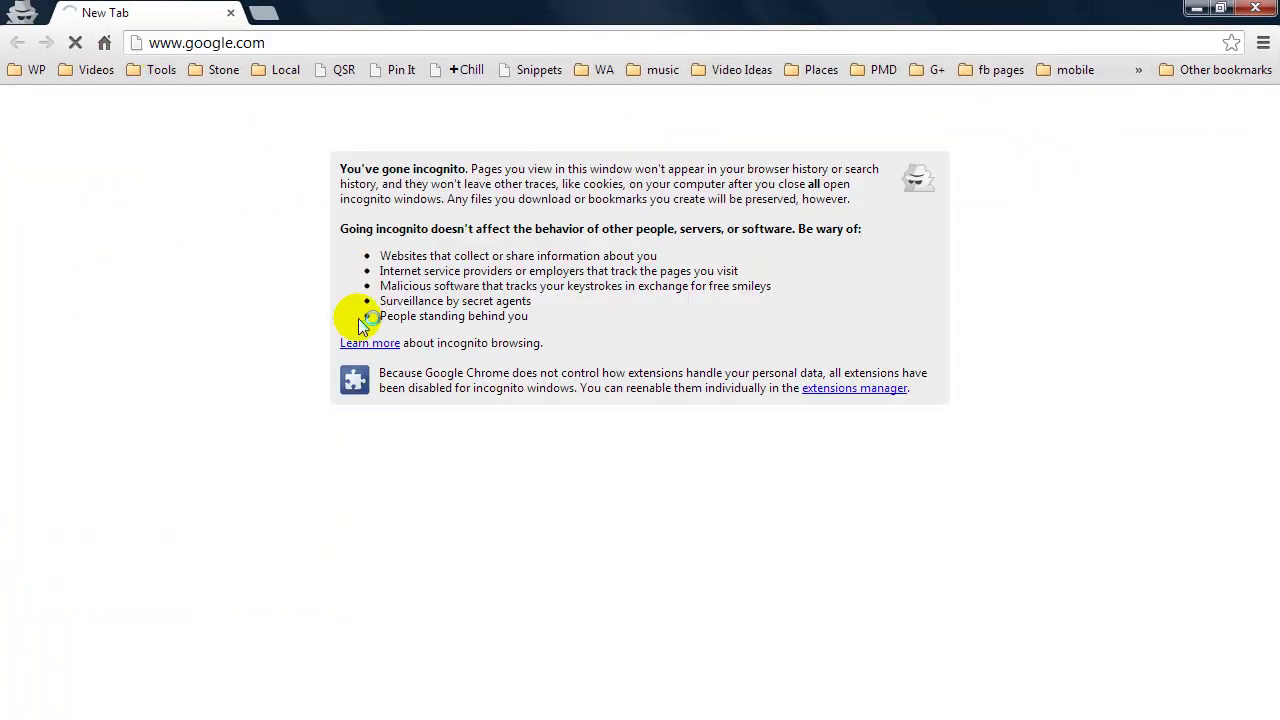
pyautogui.click(406, 410)
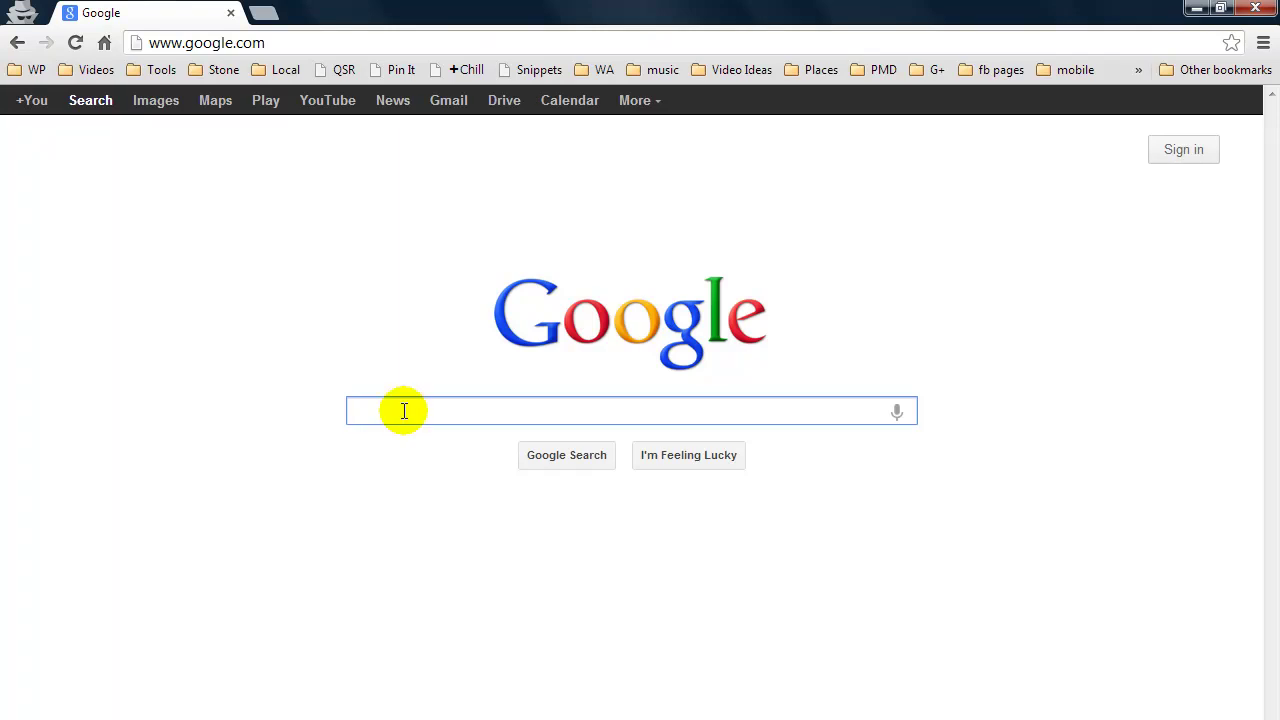
pyautogui.write('wealthy affiliate review')
pyautogui.press('Return')
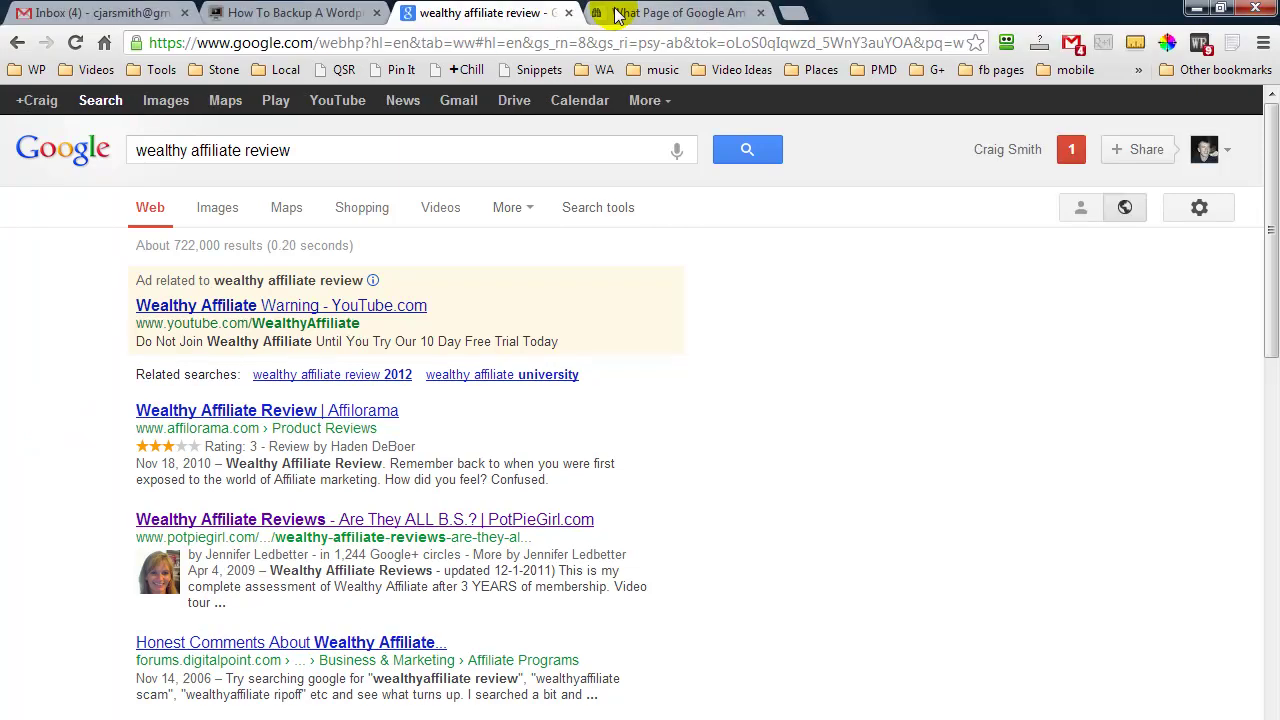
# On the What Page of Search Am I On? site, enter the keyword phrase "how to backup a wordpress site".
pyautogui.click(618, 14)
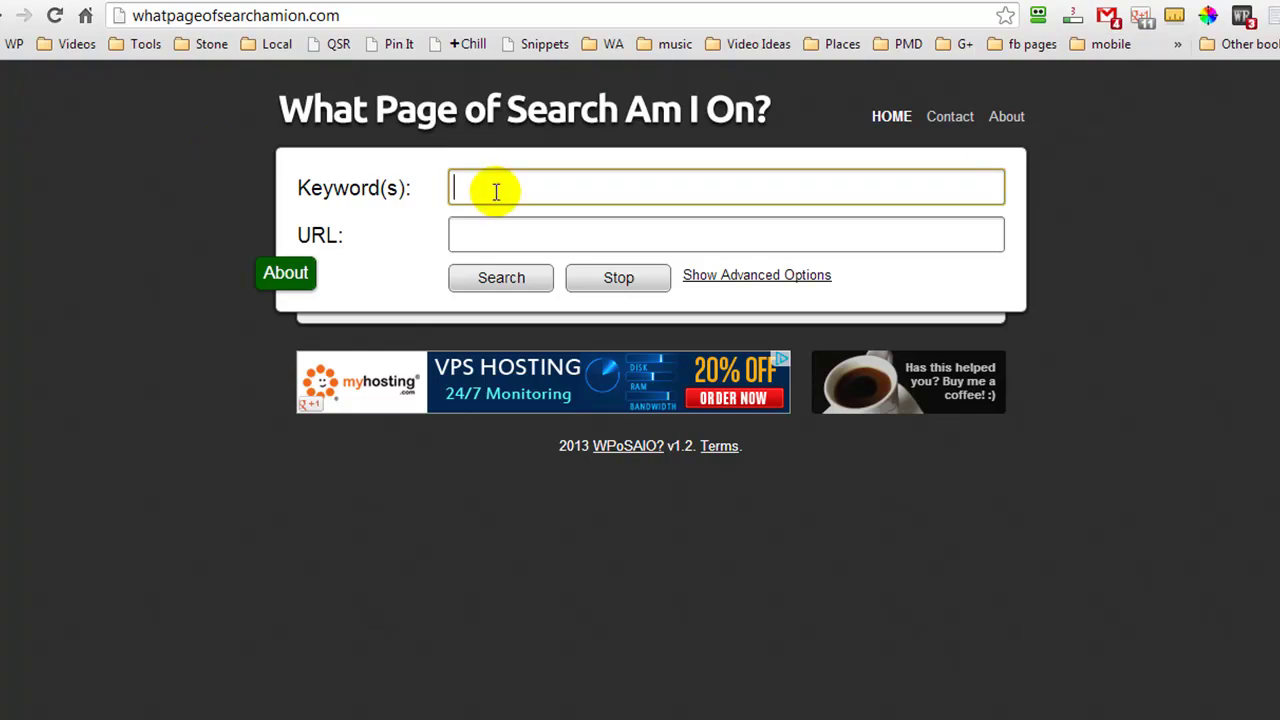
pyautogui.click(189, 5)
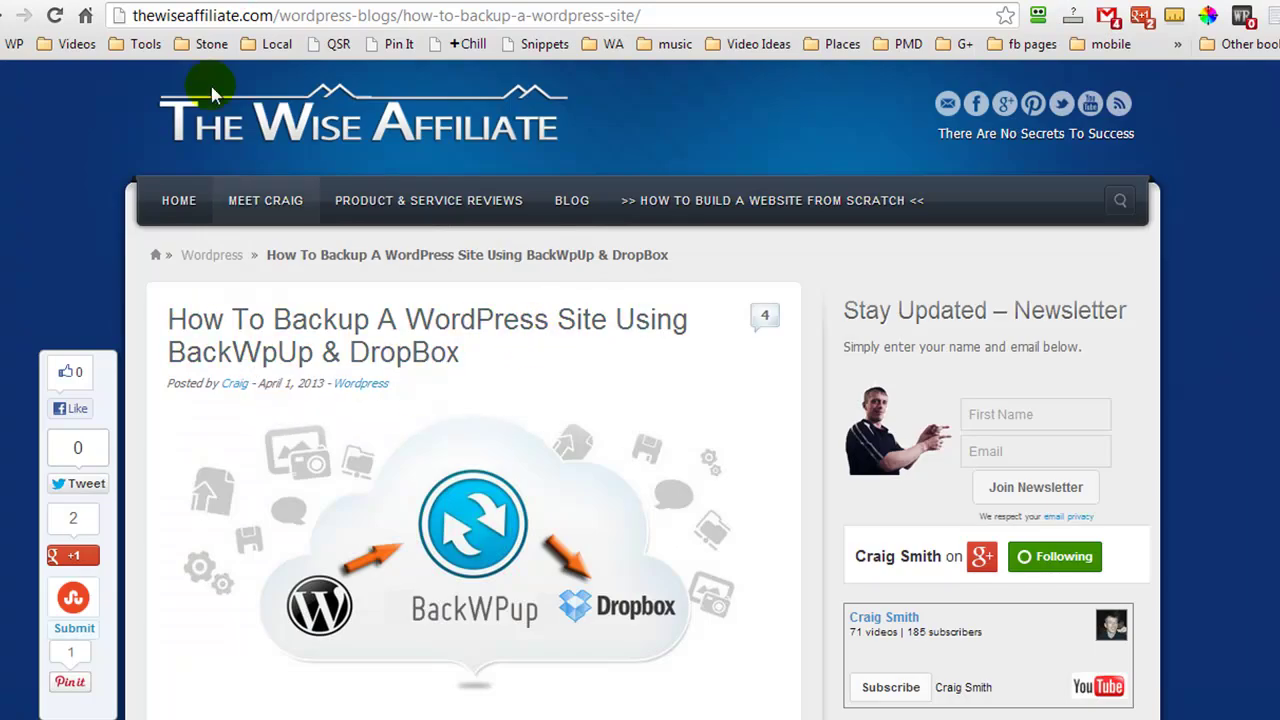
pyautogui.click(410, 5)
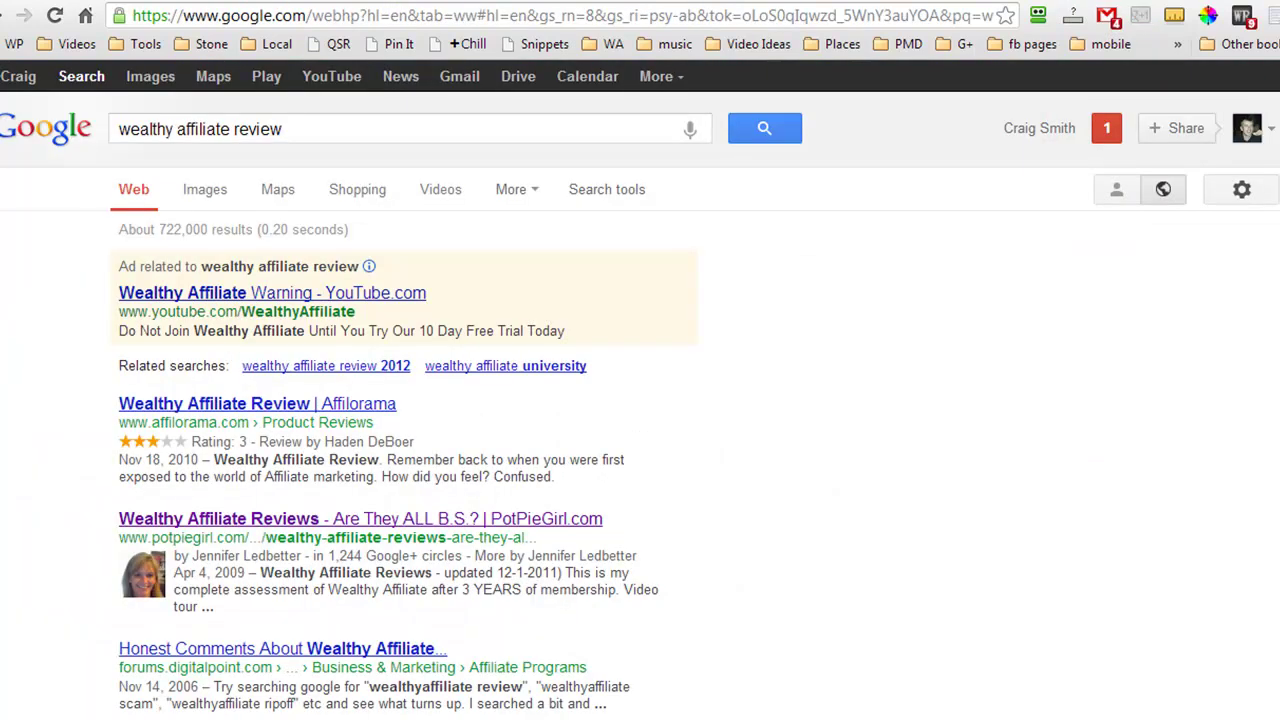
pyautogui.click(620, 5)
pyautogui.write('how to backup a wordpress site')
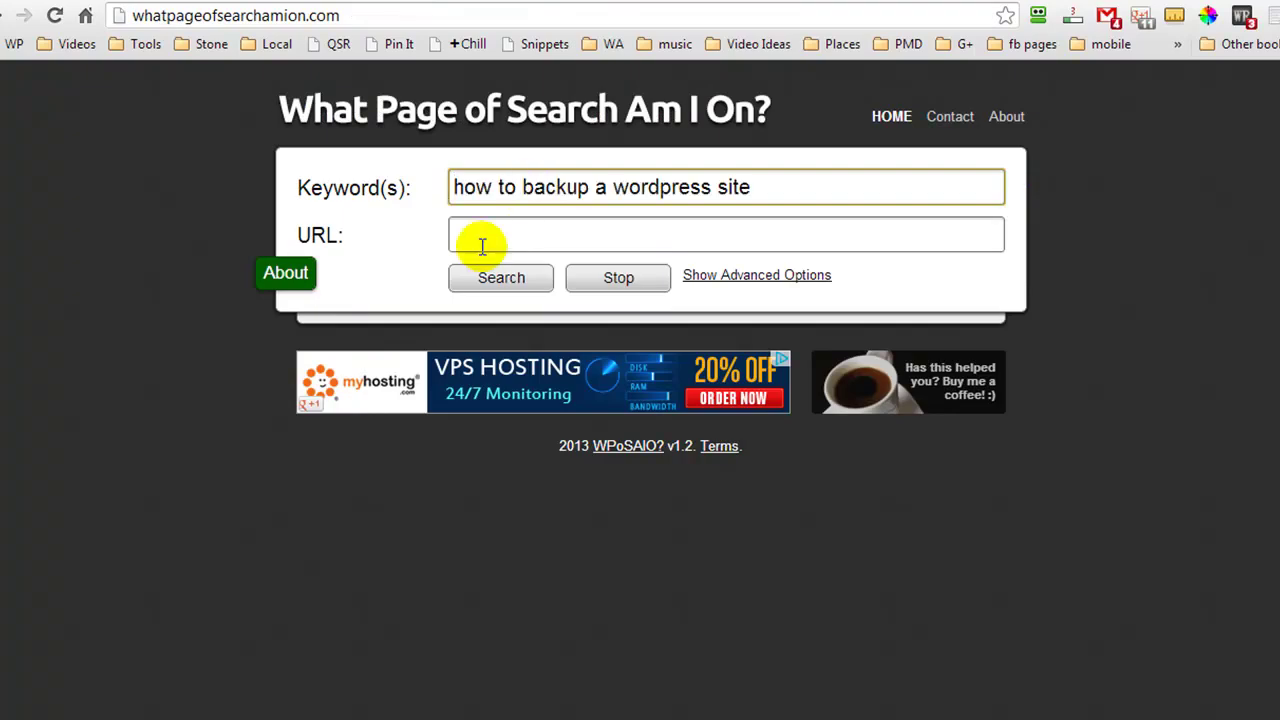
pyautogui.click(550, 226)
pyautogui.write('http://thewiseaffiliate.com')
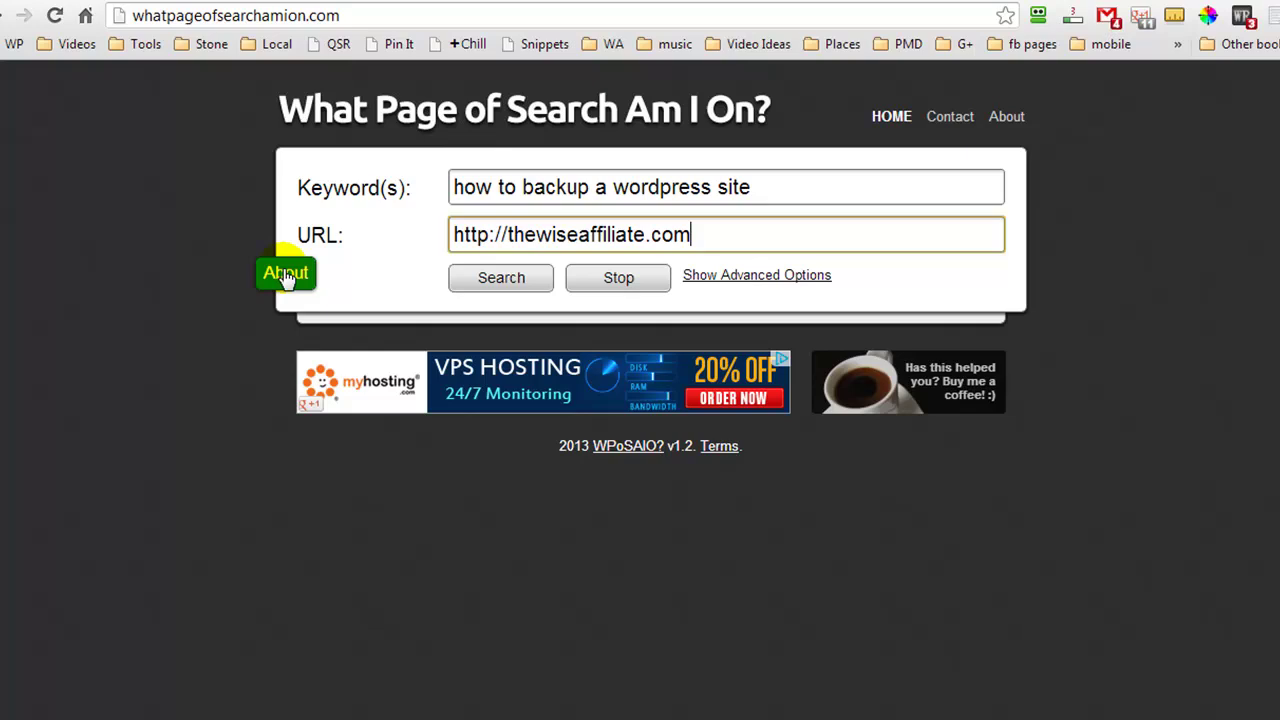
pyautogui.click(731, 277)
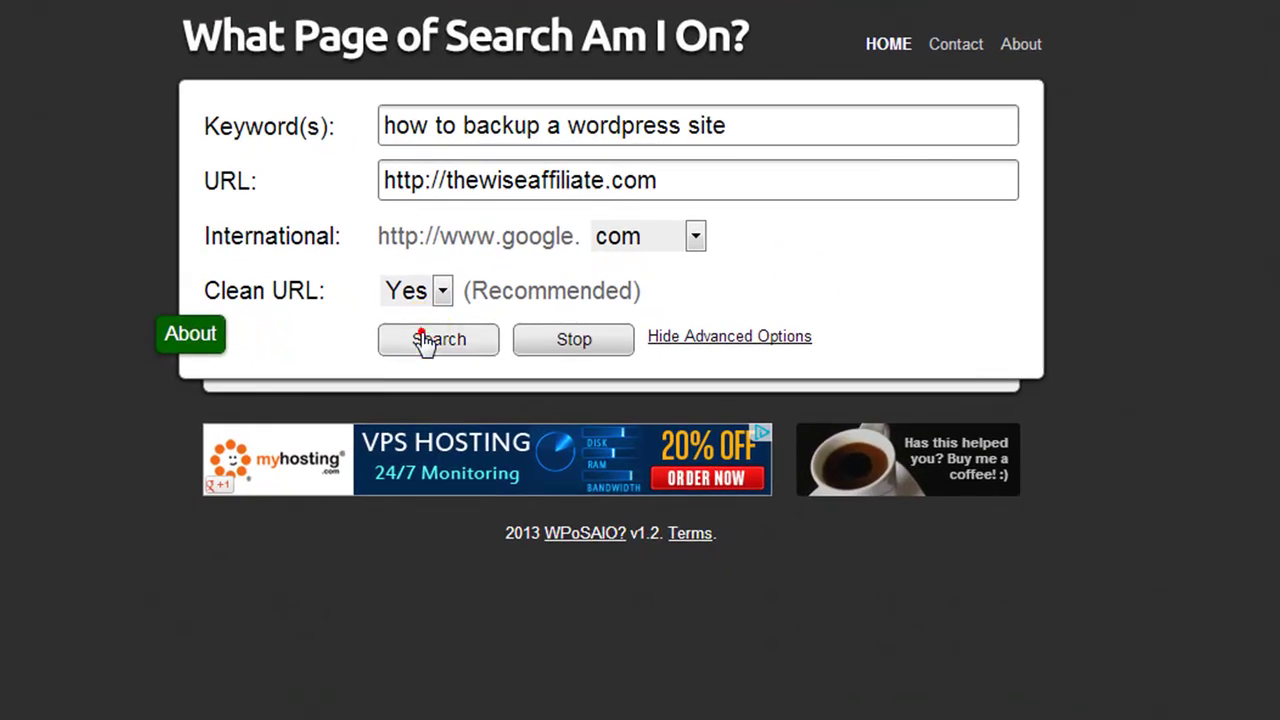
pyautogui.click(425, 340)
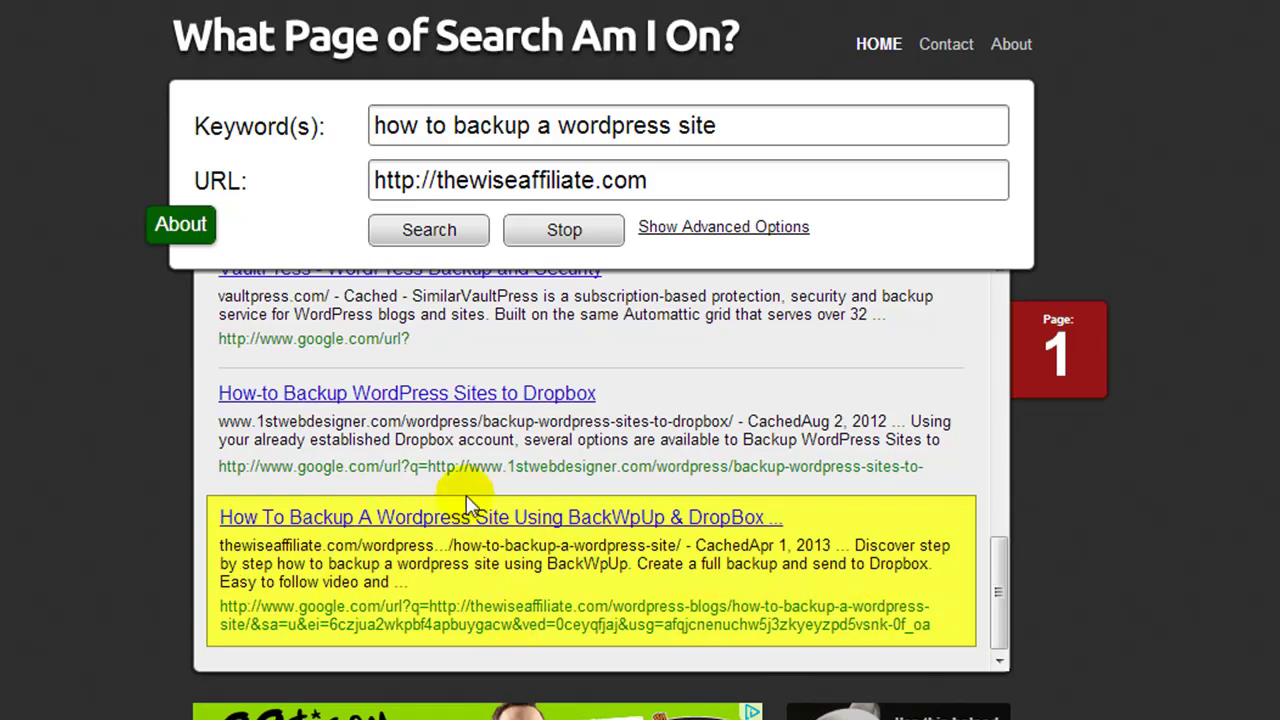
# Change the keyword phrase to "how to backup a wordpress blog" and rerun the ranking search for the same site.
pyautogui.doubleClick(682, 120)
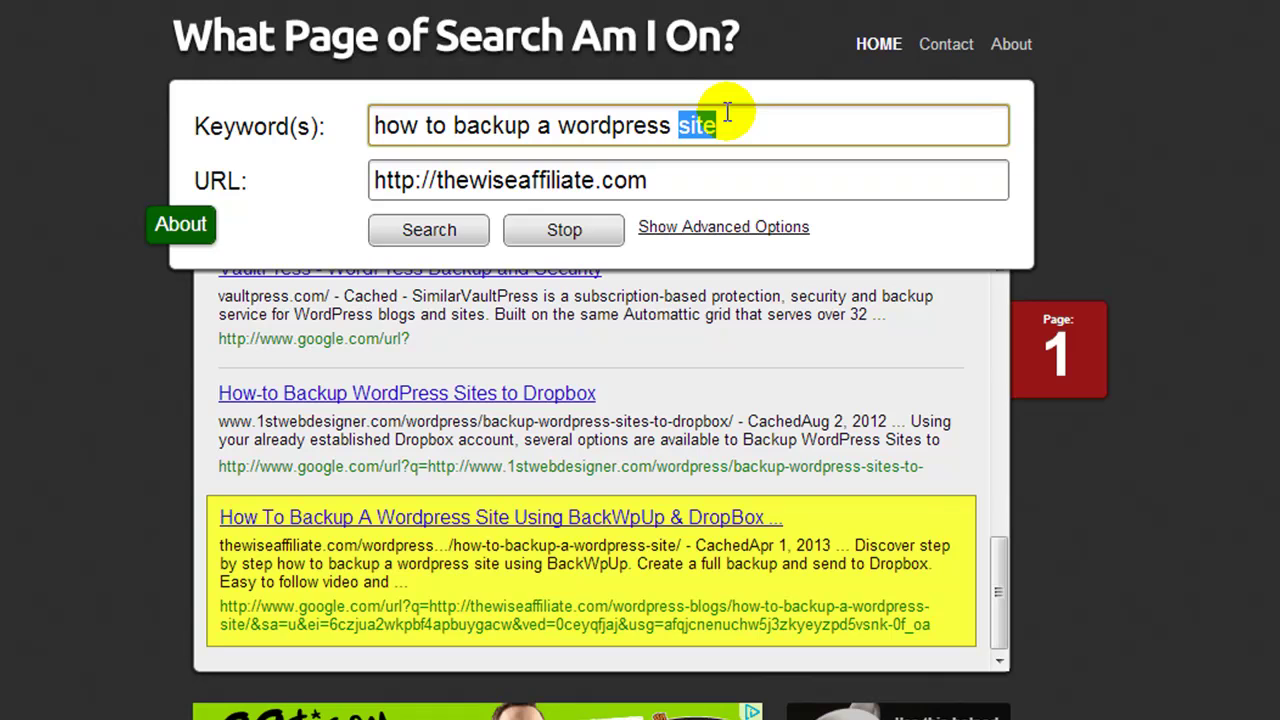
pyautogui.press('BackSpace')
pyautogui.click(677, 200)
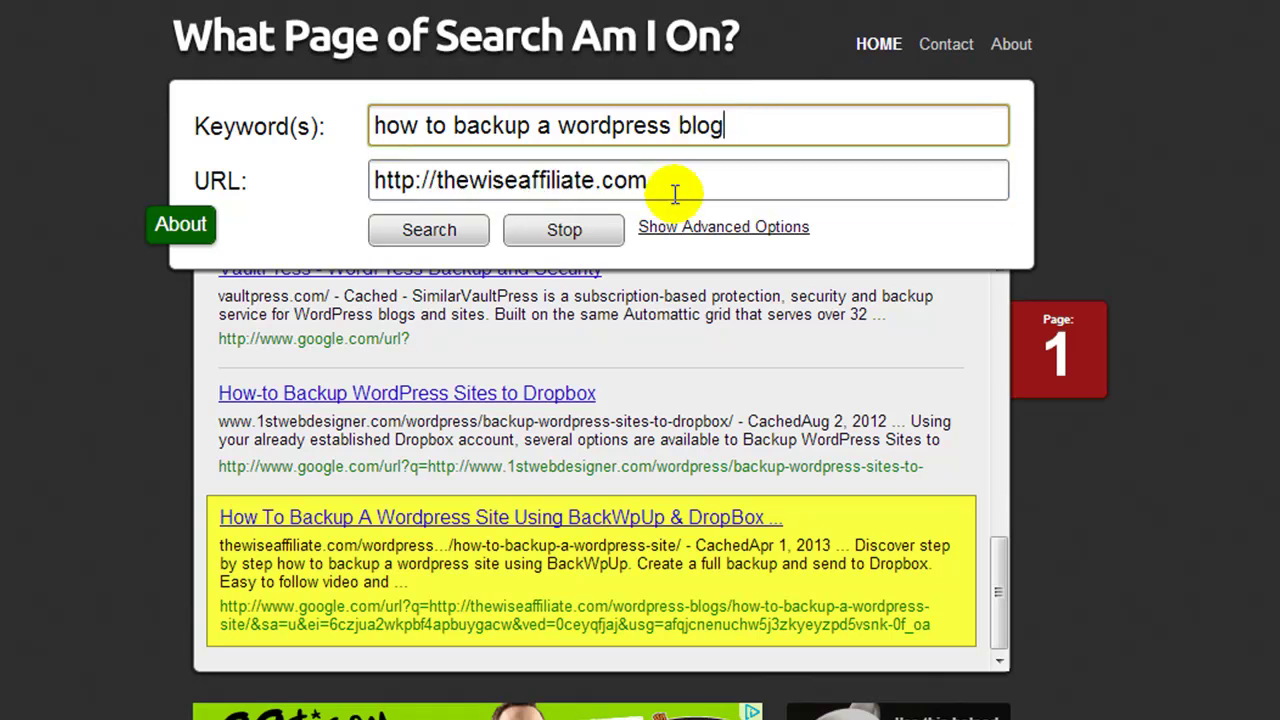
pyautogui.click(452, 234)
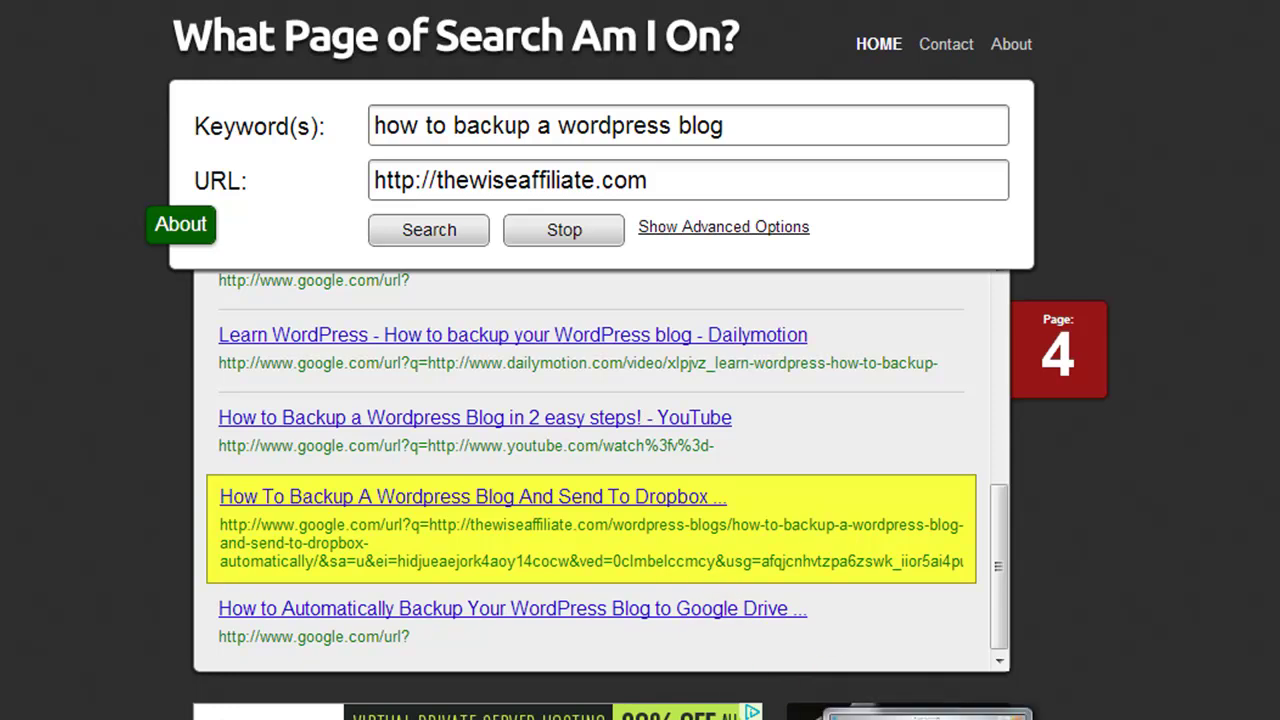
# Switch to the desktop rank-tracking program, view the edit settings of the "ubersuggest alternative" keyword, and close them without updating.
pyautogui.click(905, 712)
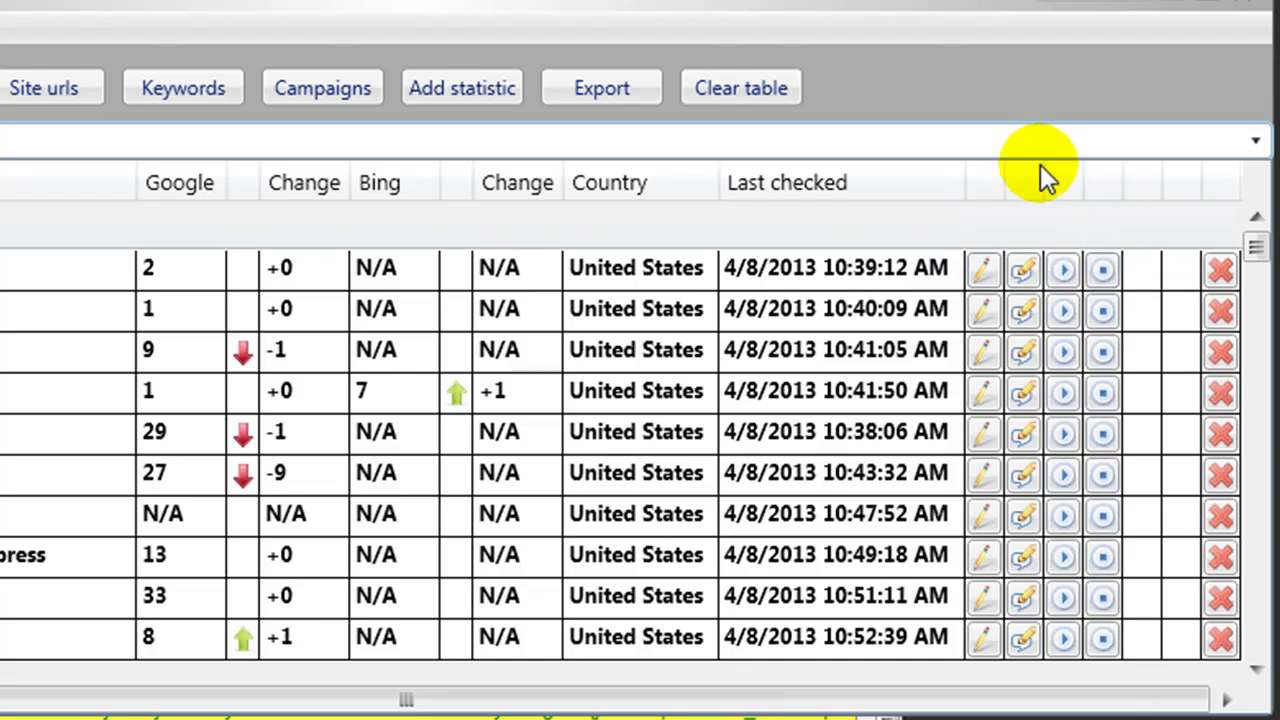
pyautogui.click(984, 272)
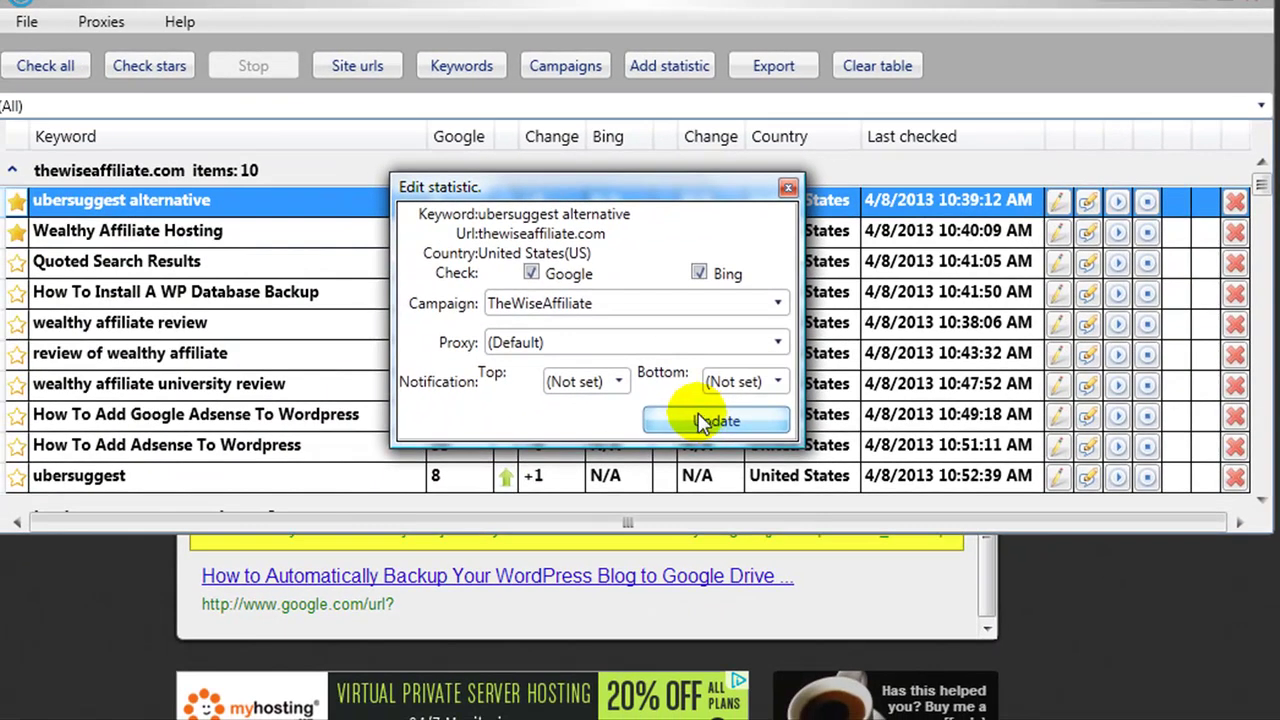
pyautogui.click(788, 187)
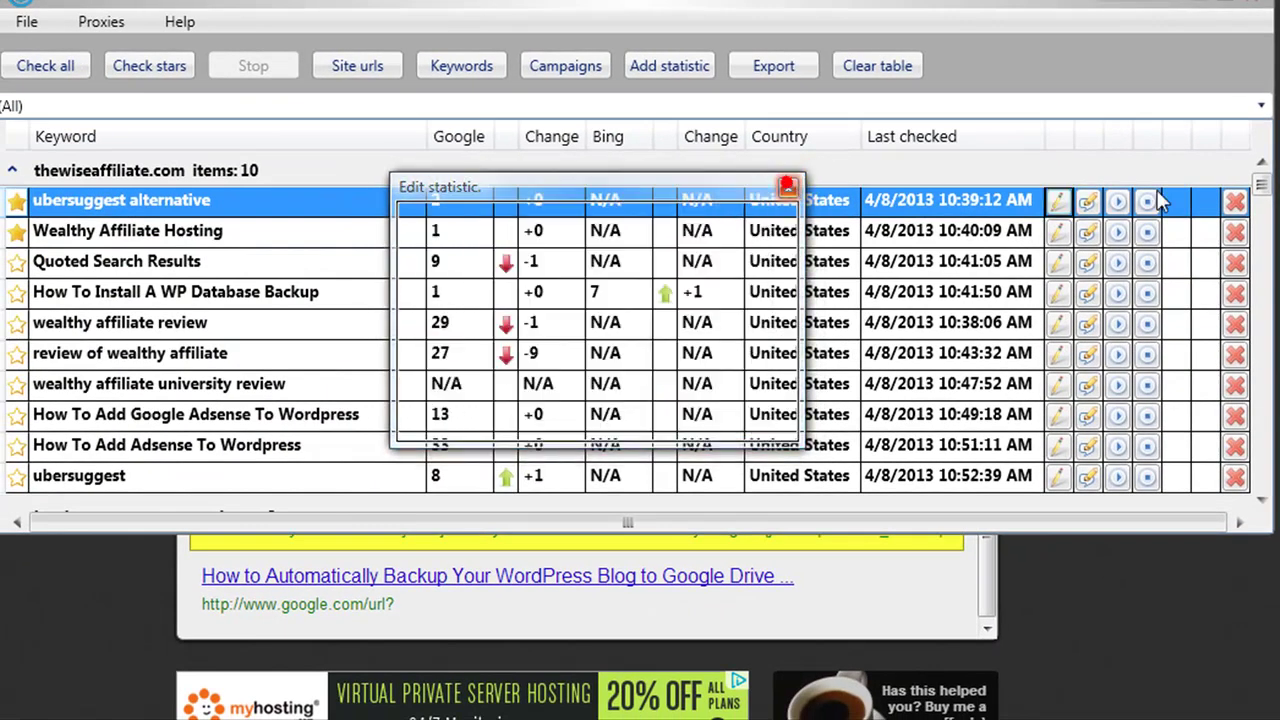
# View the comment editor of the "ubersuggest alternative" keyword and close it without saving a comment.
pyautogui.click(1088, 201)
pyautogui.click(513, 339)
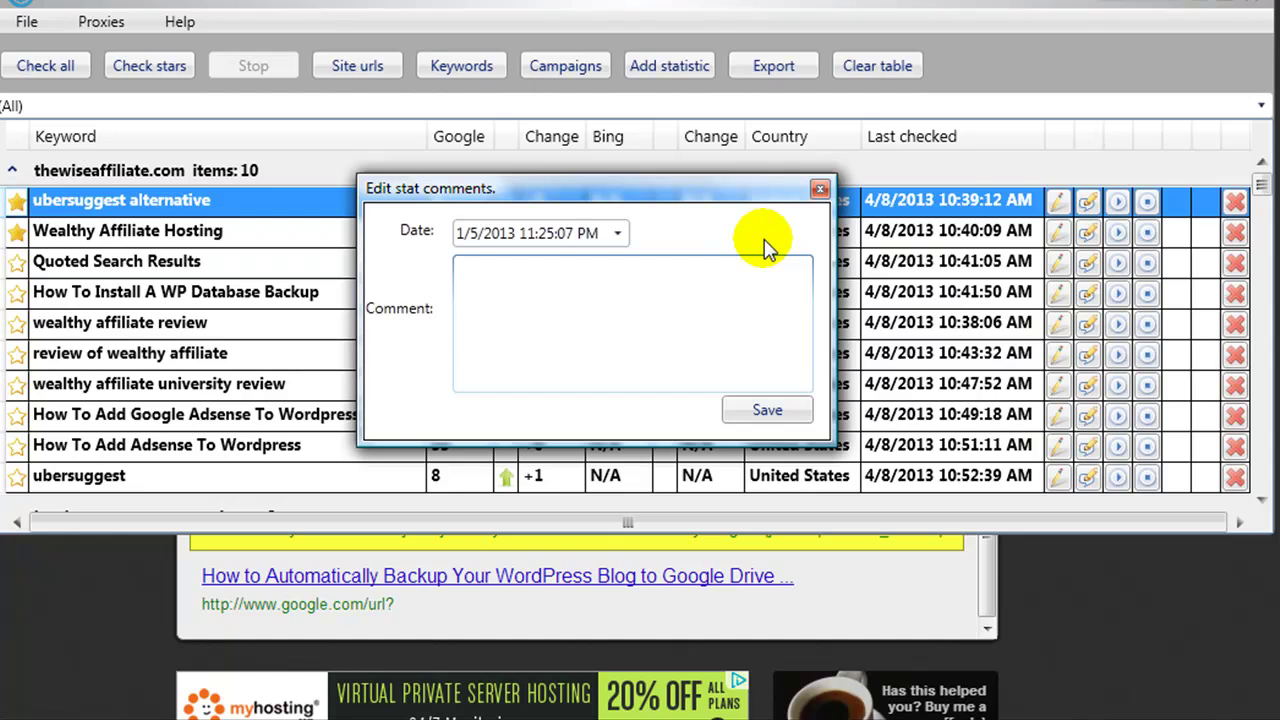
pyautogui.press('Escape')
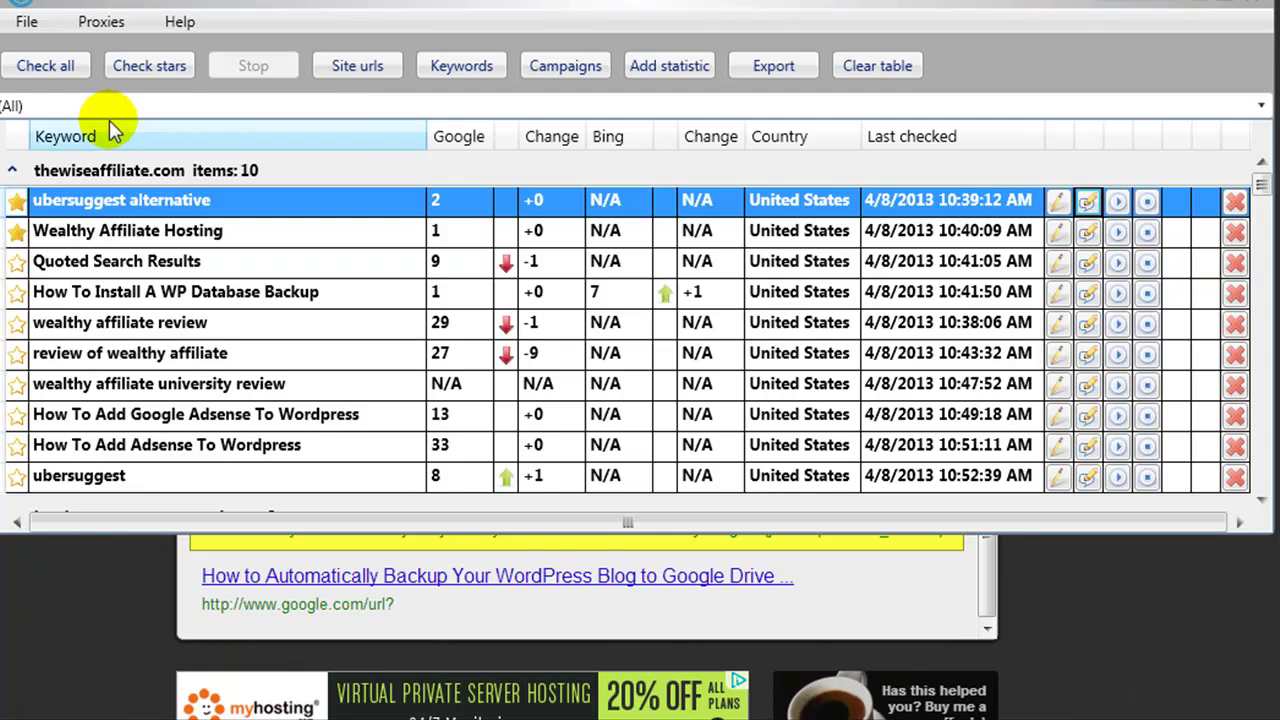
# Remove the star from the "Wealthy Affiliate Hosting" keyword, leaving "ubersuggest alternative" starred.
pyautogui.click(16, 230)
pyautogui.click(16, 200)
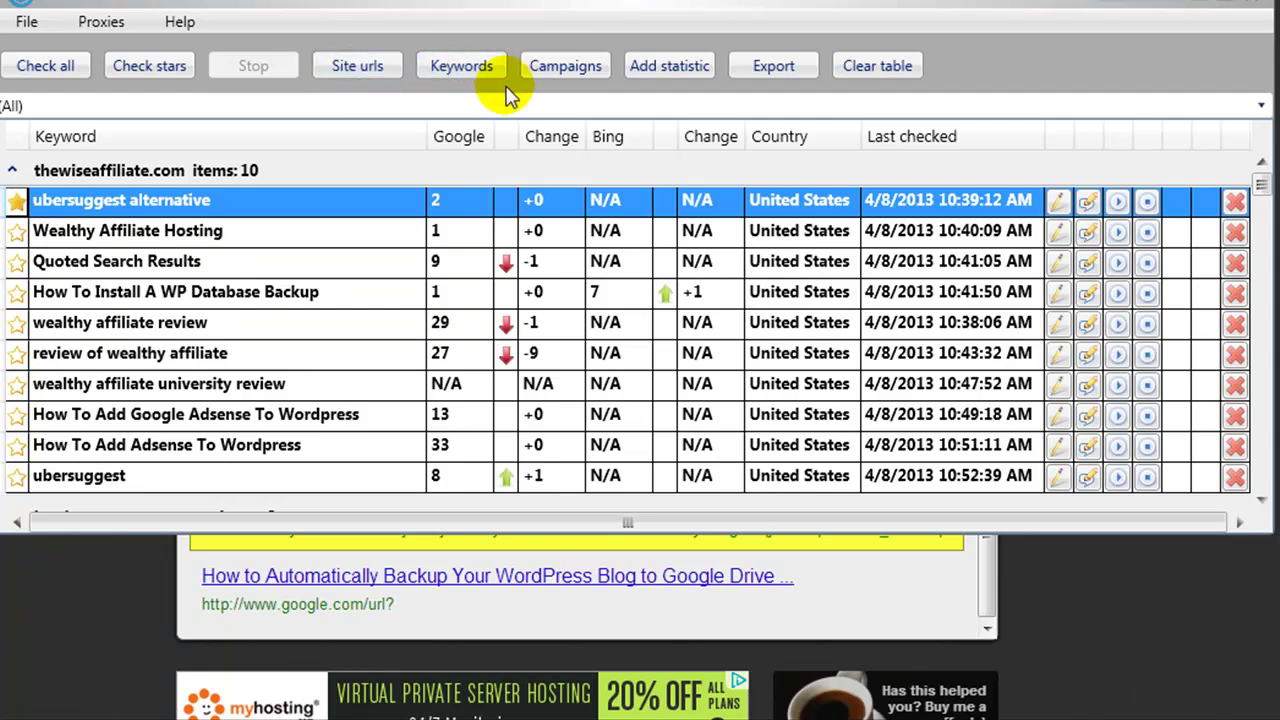
# View the campaign management dialog with its name entry field, and close it without adding a campaign.
pyautogui.click(568, 68)
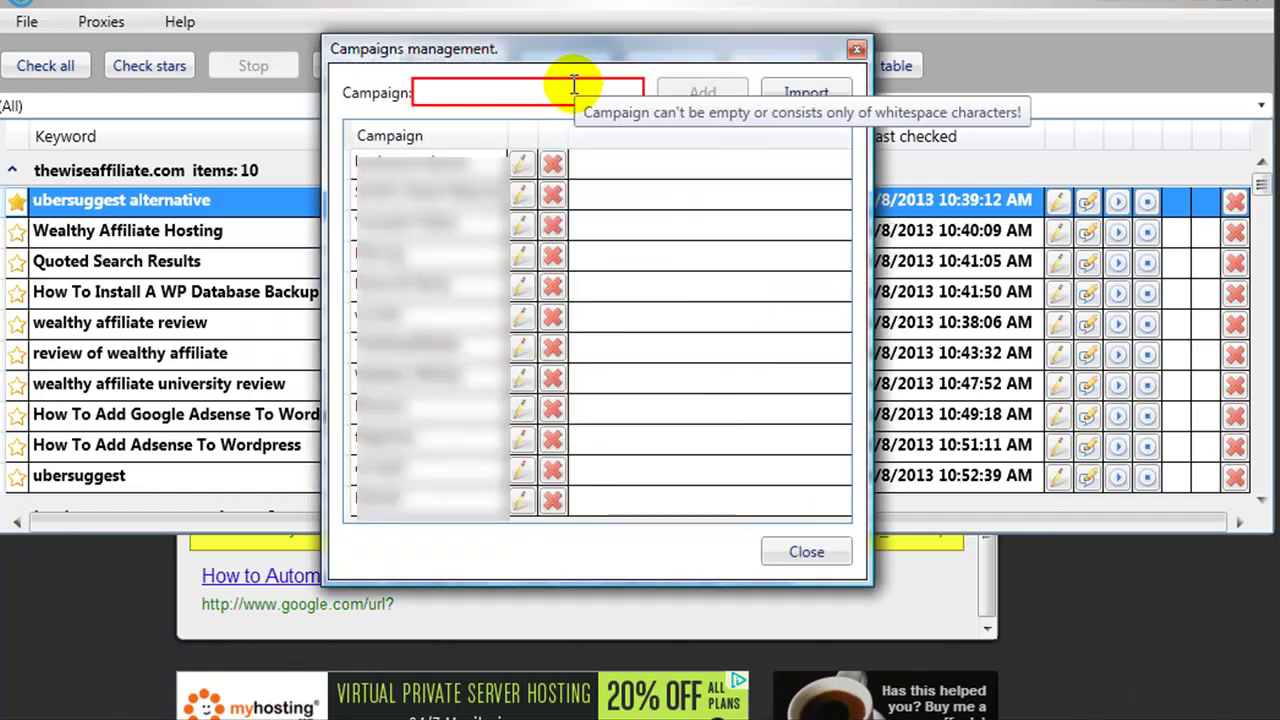
pyautogui.click(574, 86)
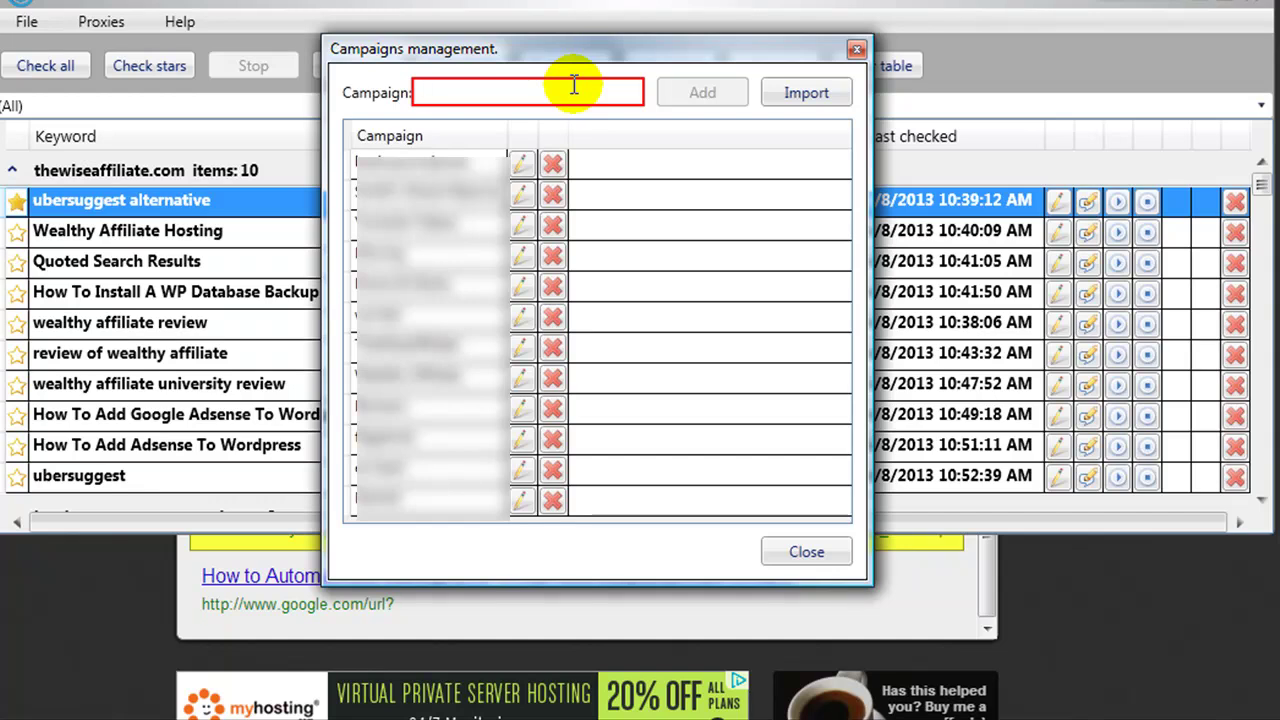
pyautogui.click(855, 49)
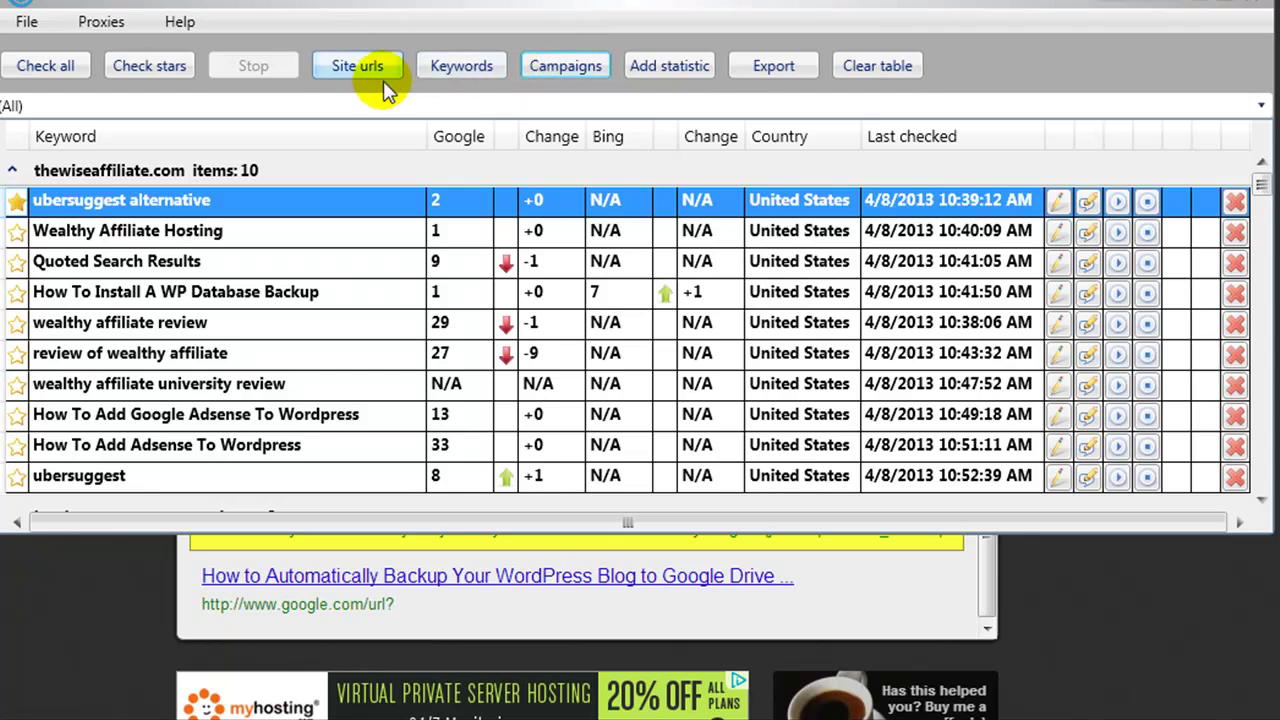
# Open the form for adding a new statistic, check its keyword and URL fields, and choose to import statistics.
pyautogui.click(664, 70)
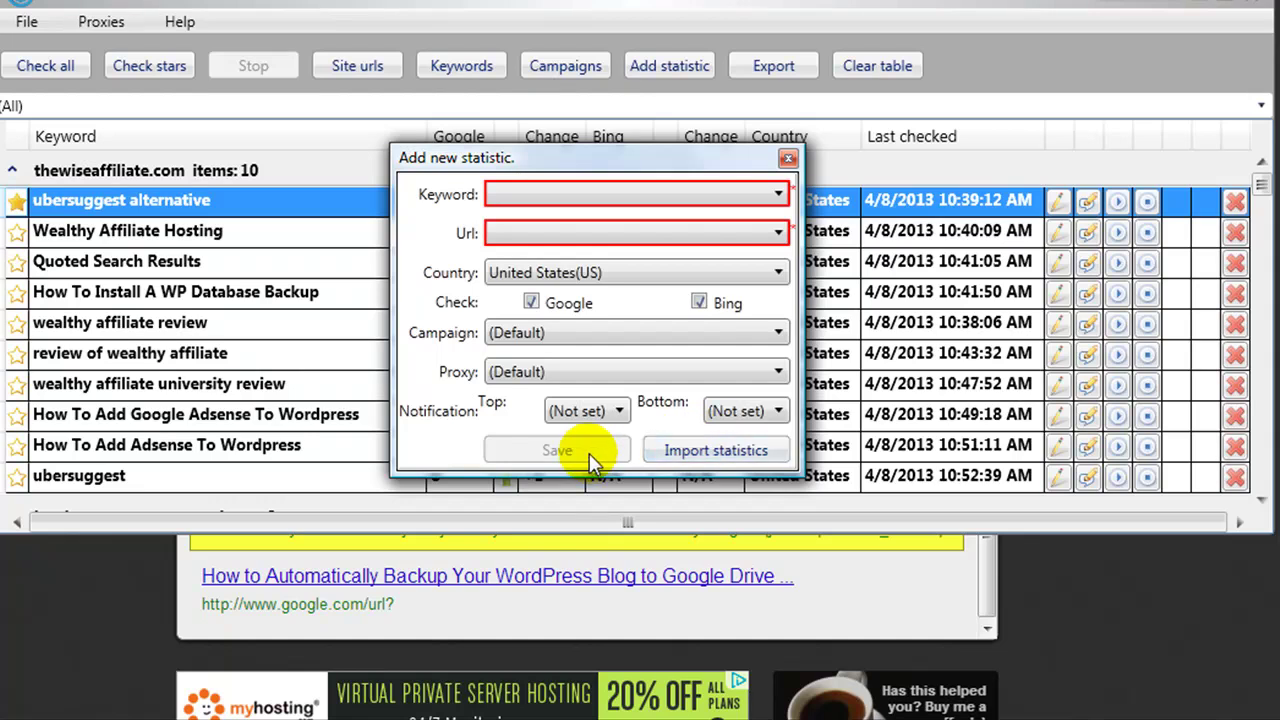
pyautogui.click(700, 232)
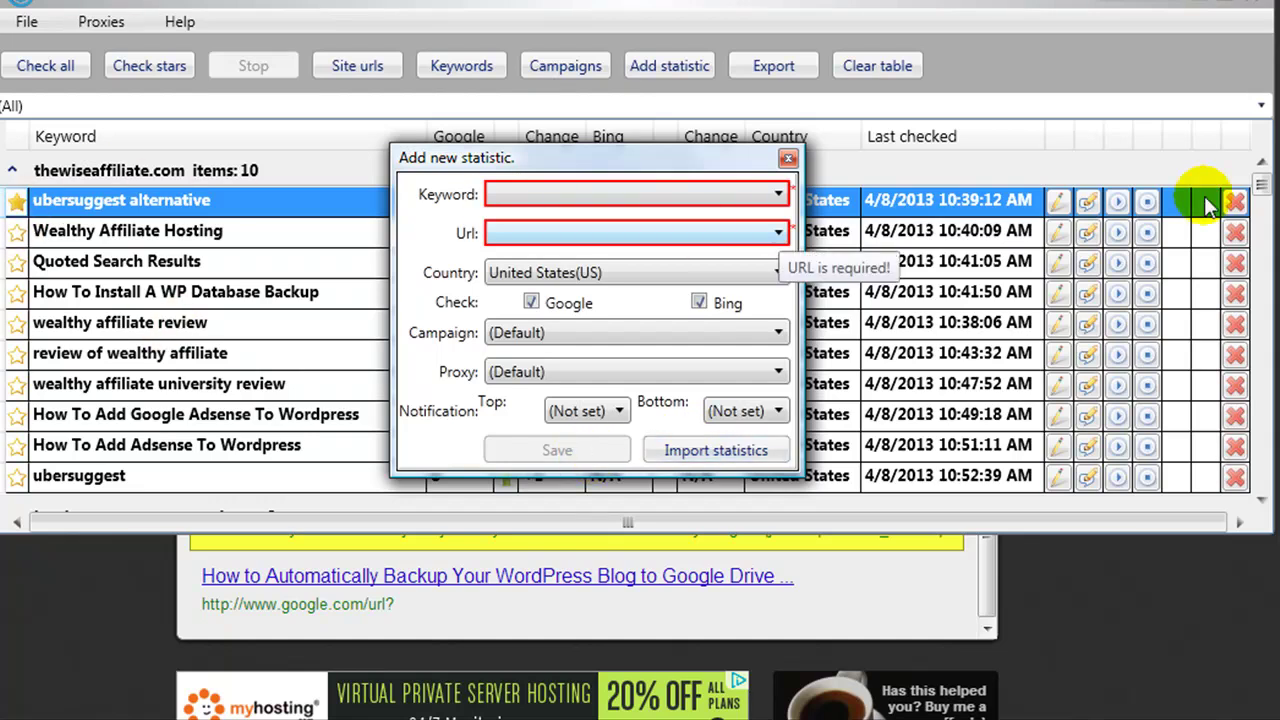
pyautogui.click(676, 454)
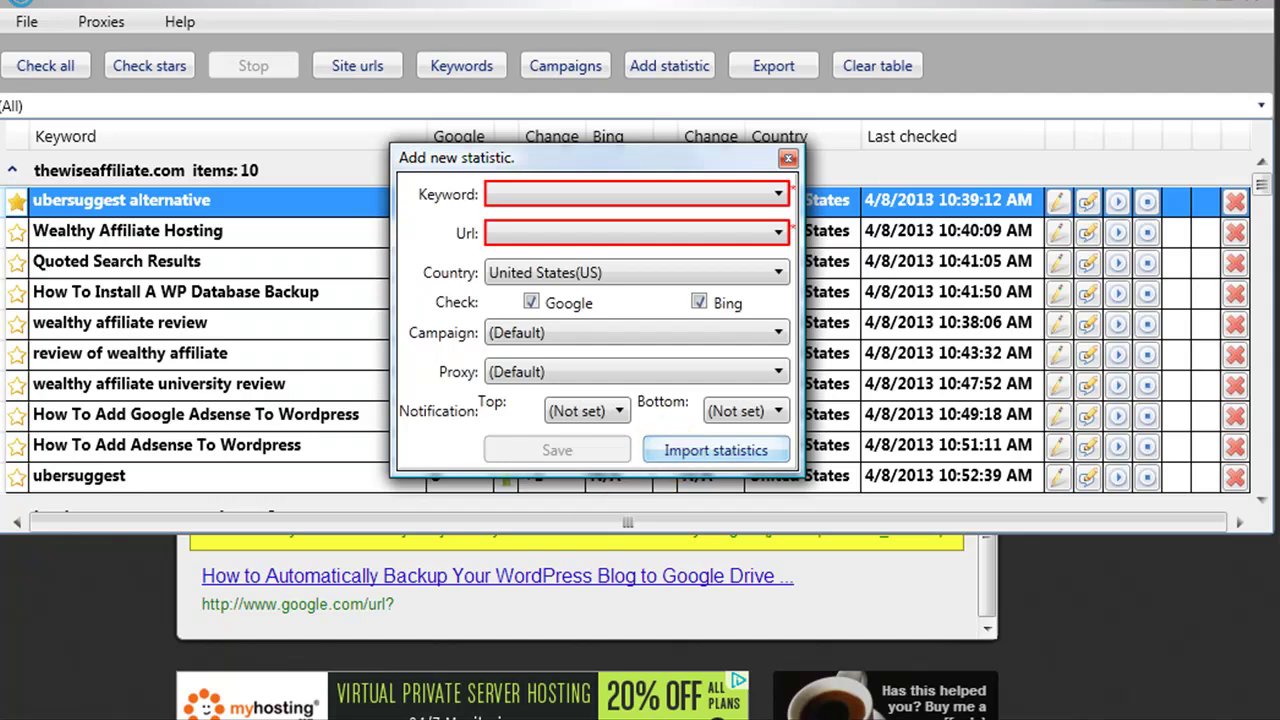
# Switch to the text editor showing How To Backup Wordpress.txt to view the comma-separated import lines.
pyautogui.moveTo(292, 715)
pyautogui.click(292, 690)
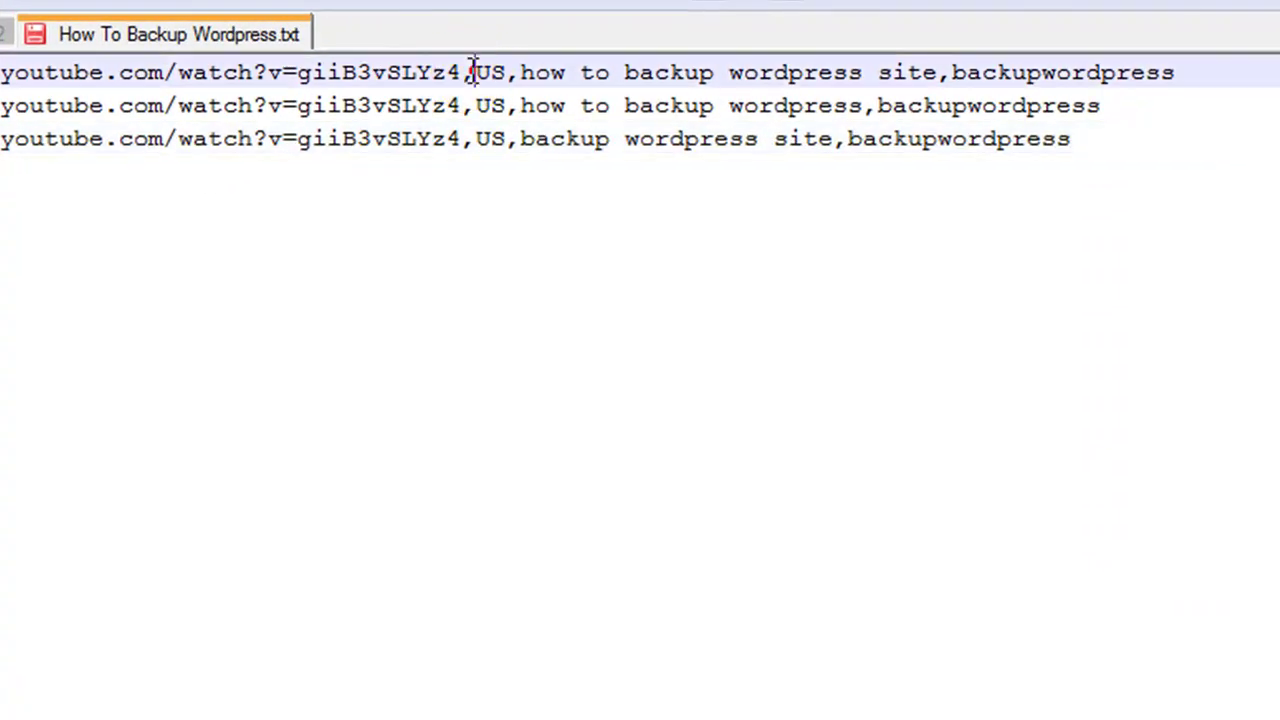
# Examine the country code, keyword and campaign name parts of the first import line in How To Backup Wordpress.txt.
pyautogui.doubleClick(522, 56)
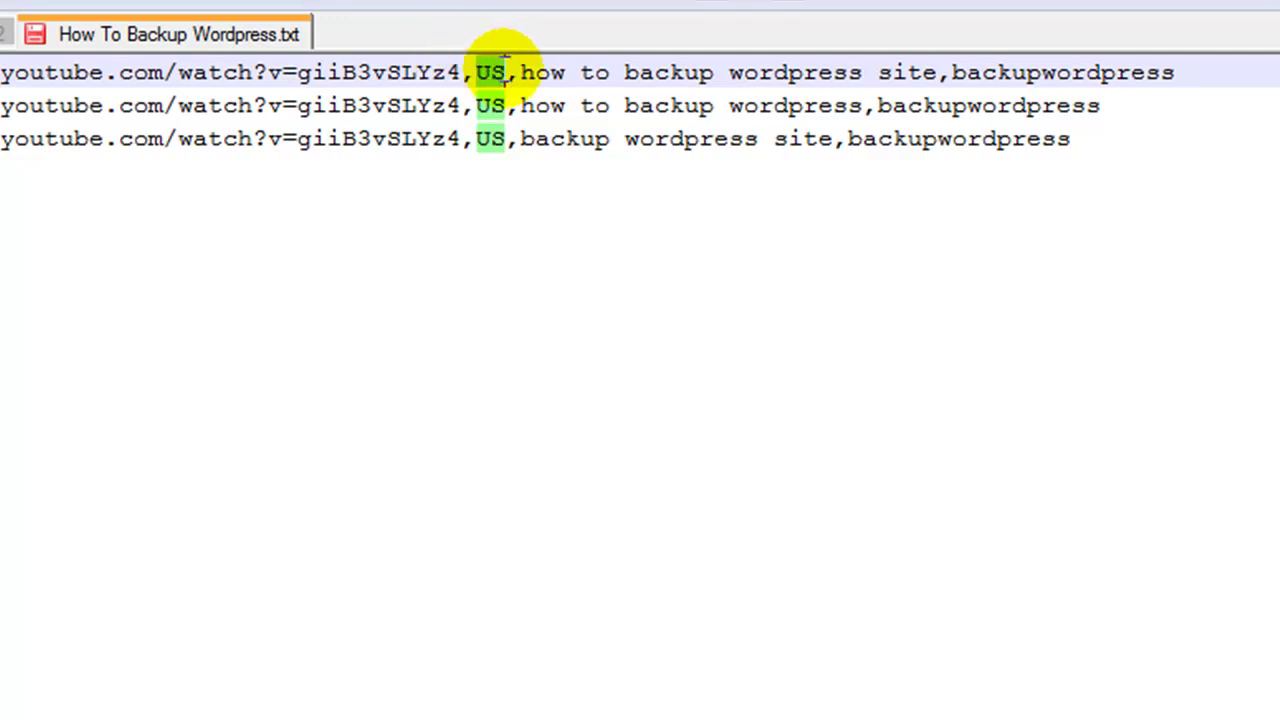
pyautogui.moveTo(518, 70); pyautogui.dragTo(1170, 70)
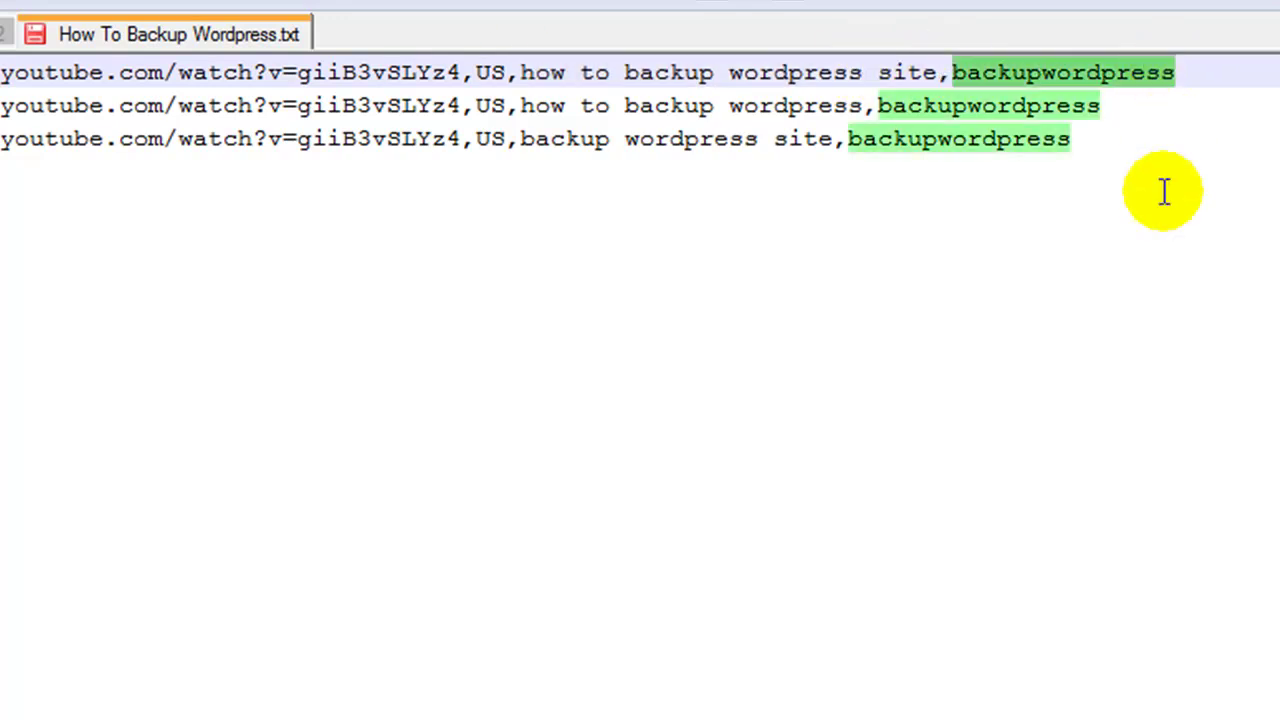
pyautogui.click(1182, 237)
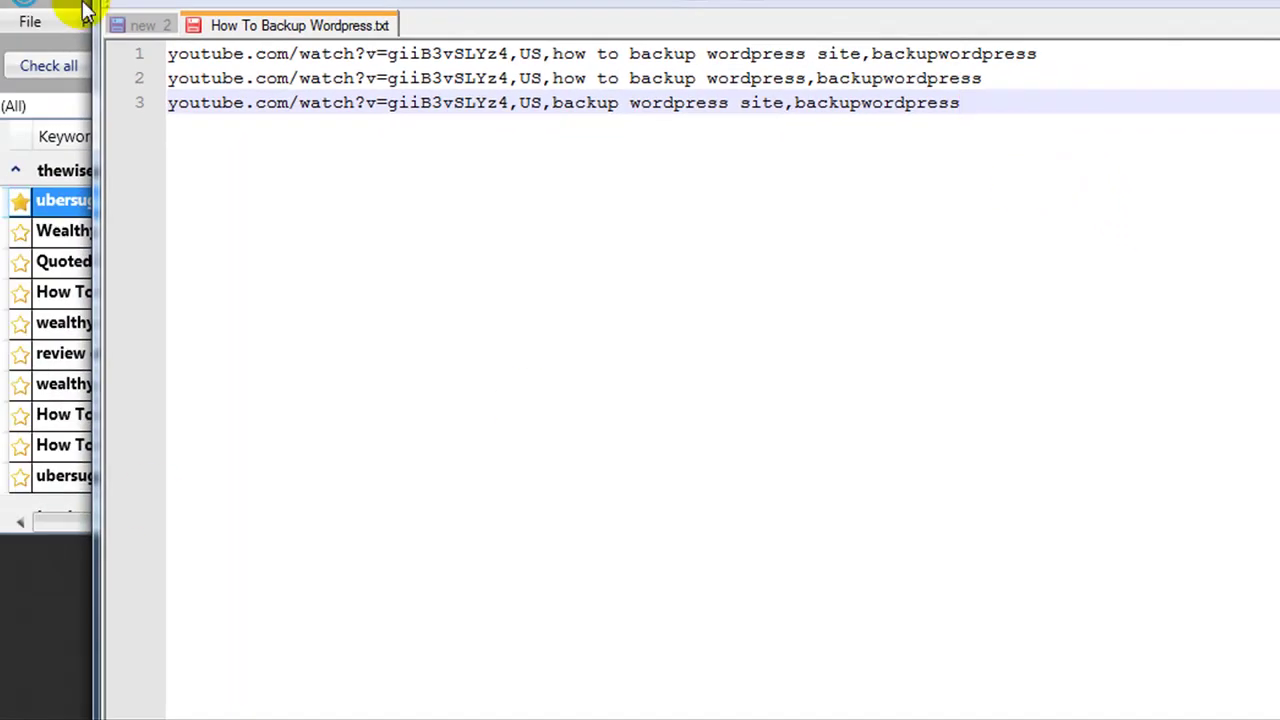
# Switch back to the rank tracker and close the form for adding a new statistic without saving.
pyautogui.click(35, 6)
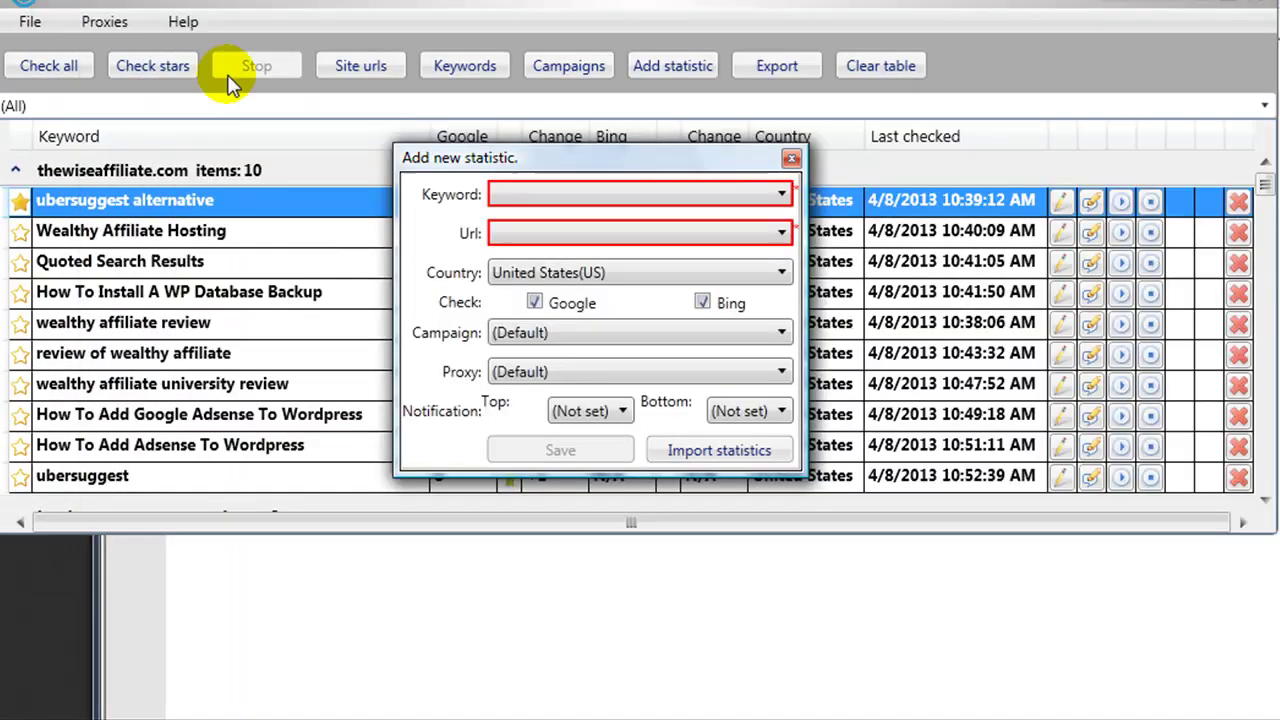
pyautogui.click(791, 160)
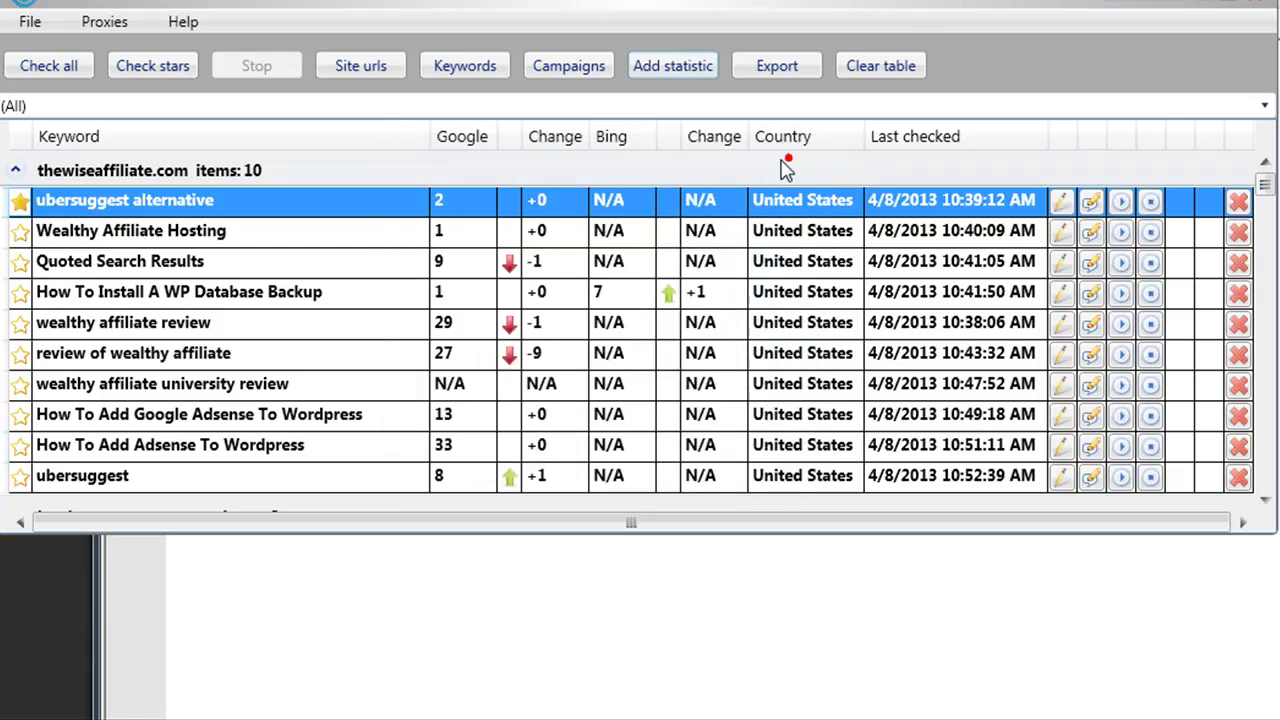
# View the rank tracker's general settings and the proxies management dialog, and close them without changing anything.
pyautogui.click(30, 22)
pyautogui.moveTo(50, 60)
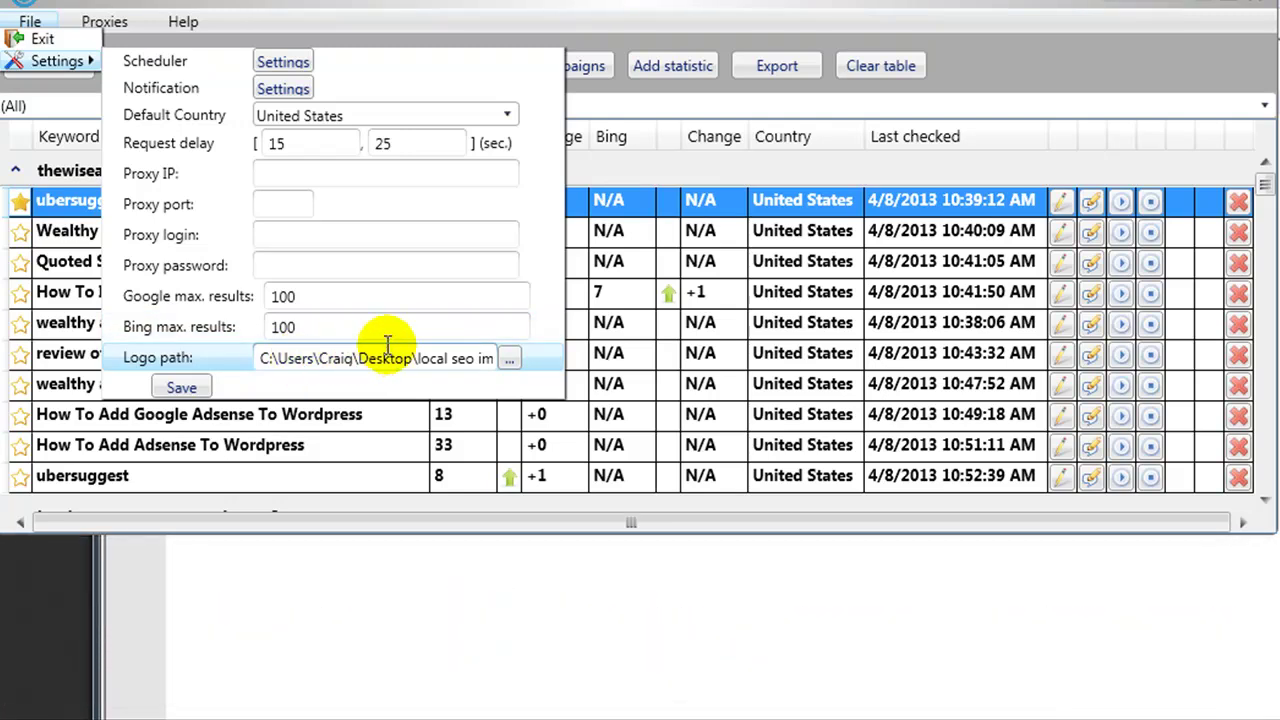
pyautogui.click(183, 21)
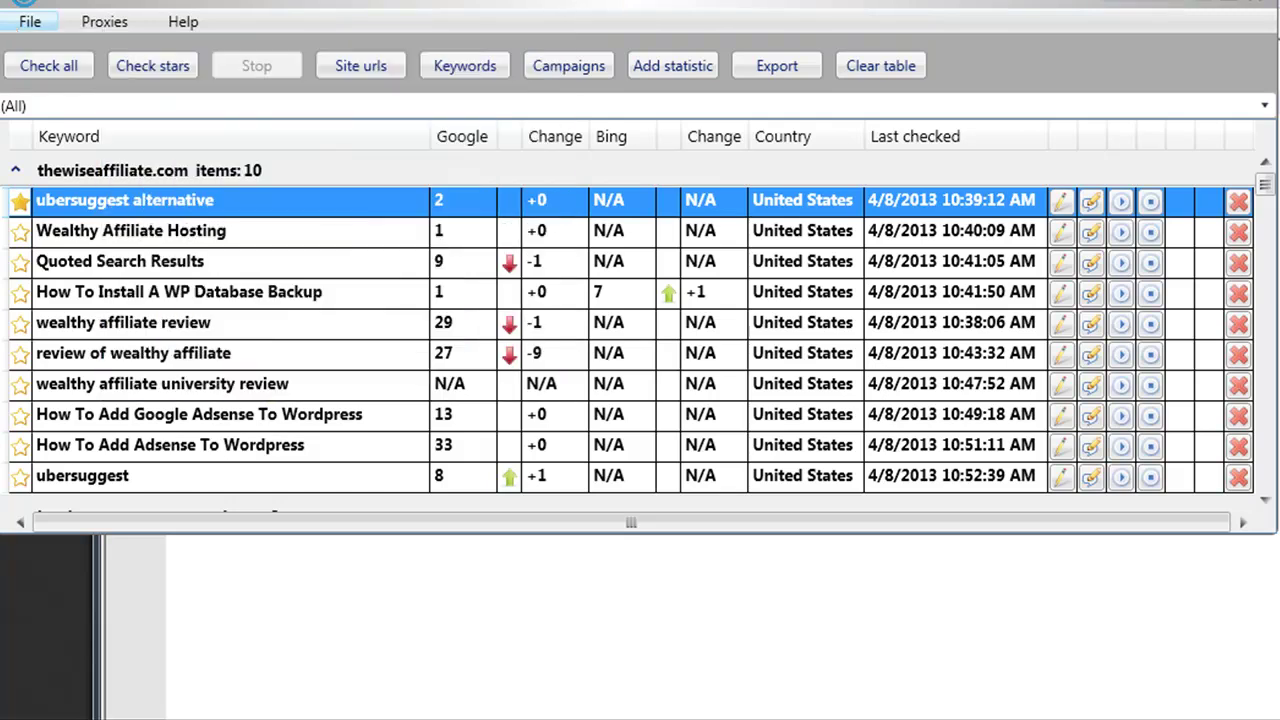
pyautogui.click(183, 21)
pyautogui.click(183, 21)
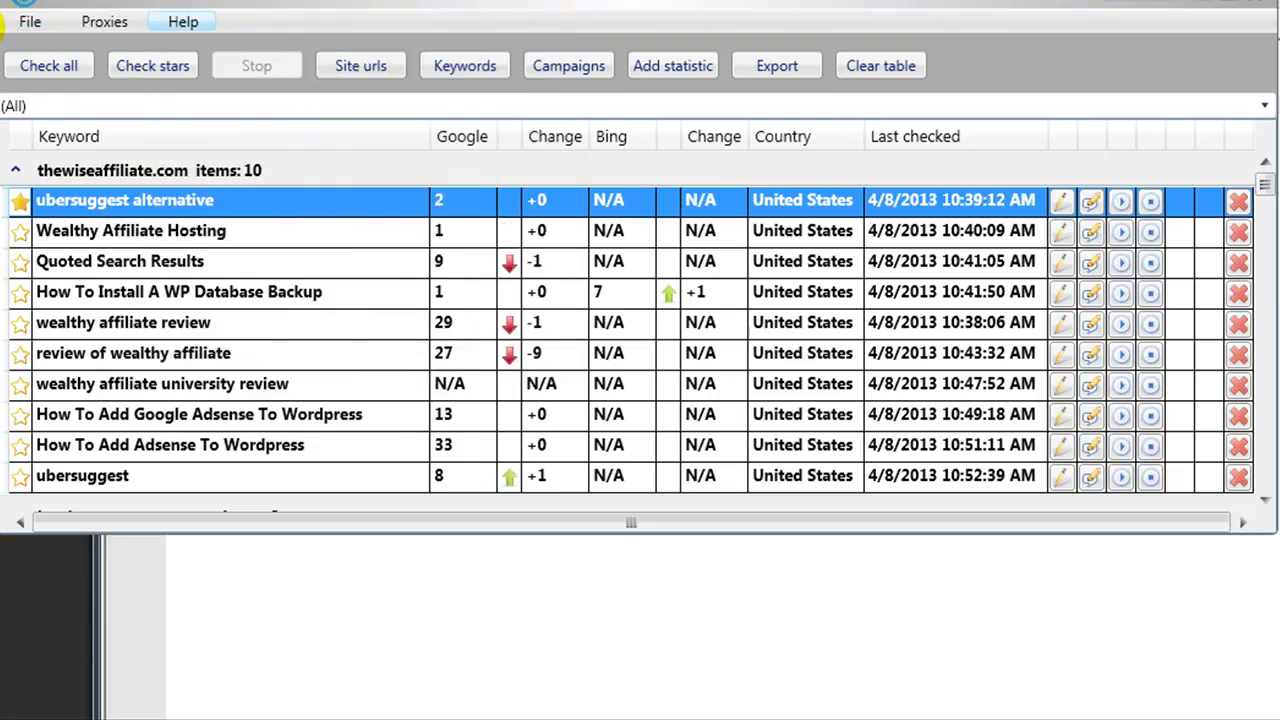
pyautogui.click(113, 22)
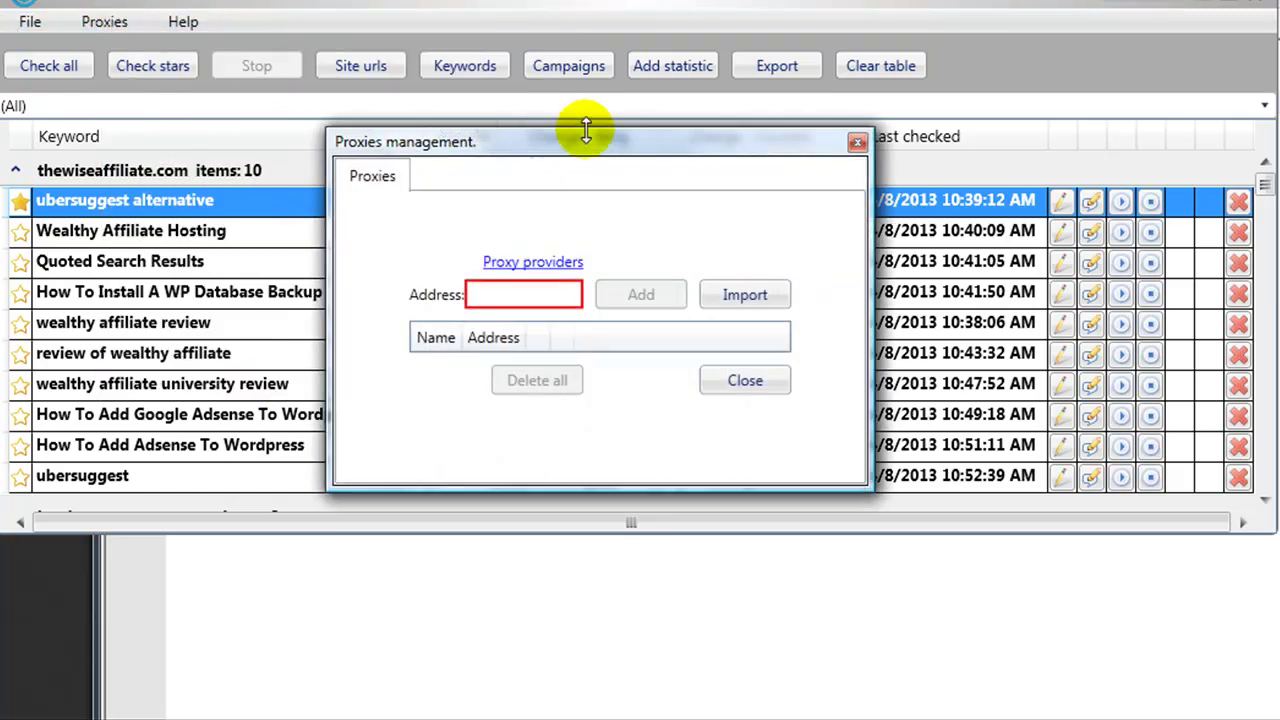
pyautogui.click(857, 142)
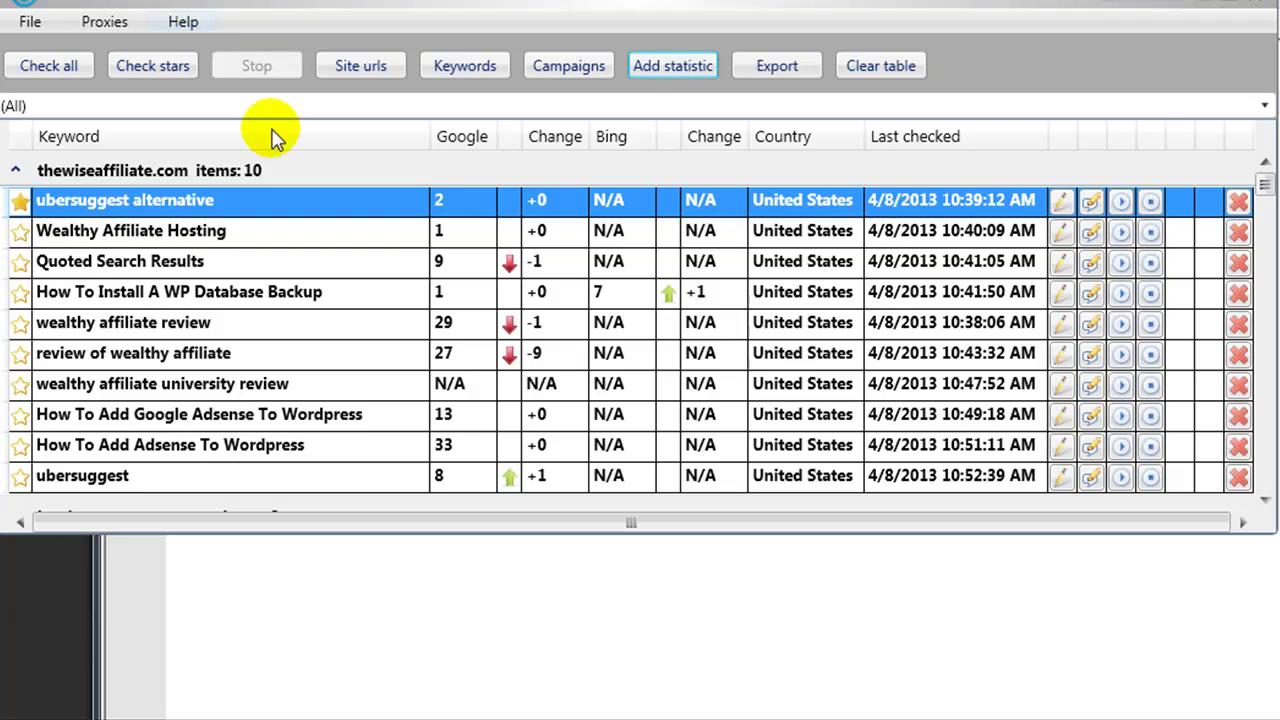
# Filter the rankings table to the backupwordpress campaign.
pyautogui.click(1263, 106)
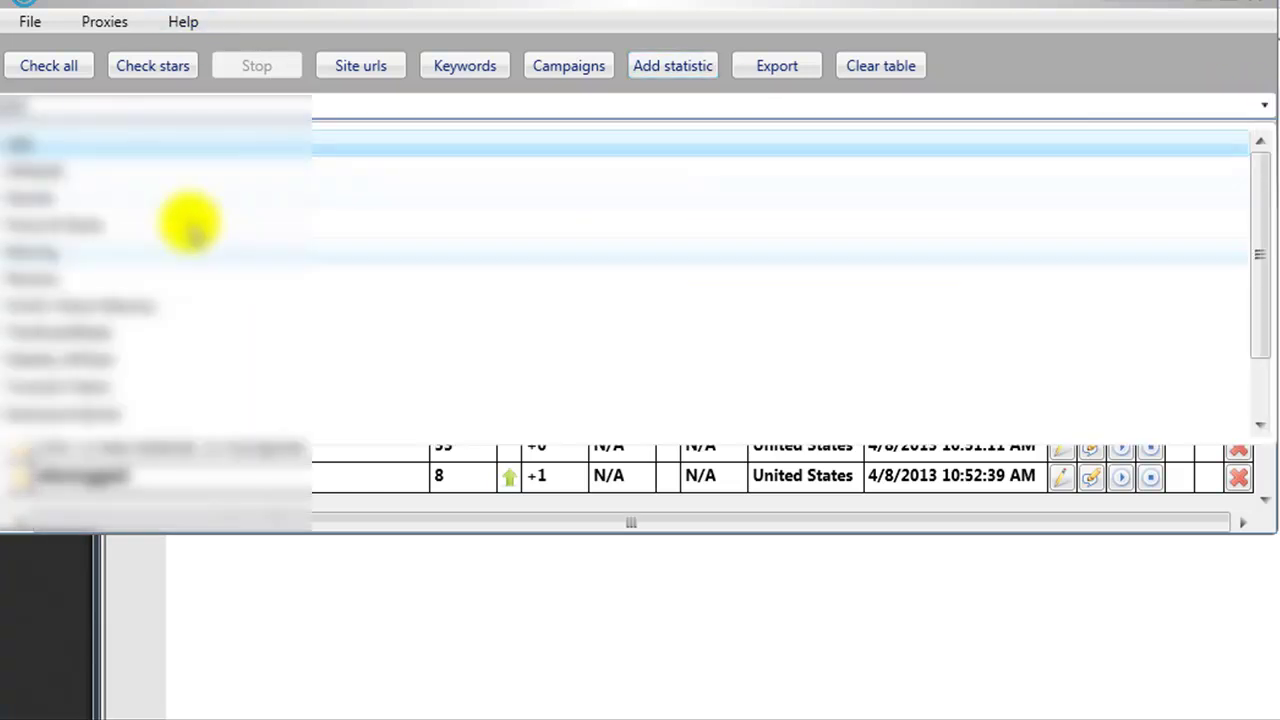
pyautogui.scroll(-1, 140, 215)
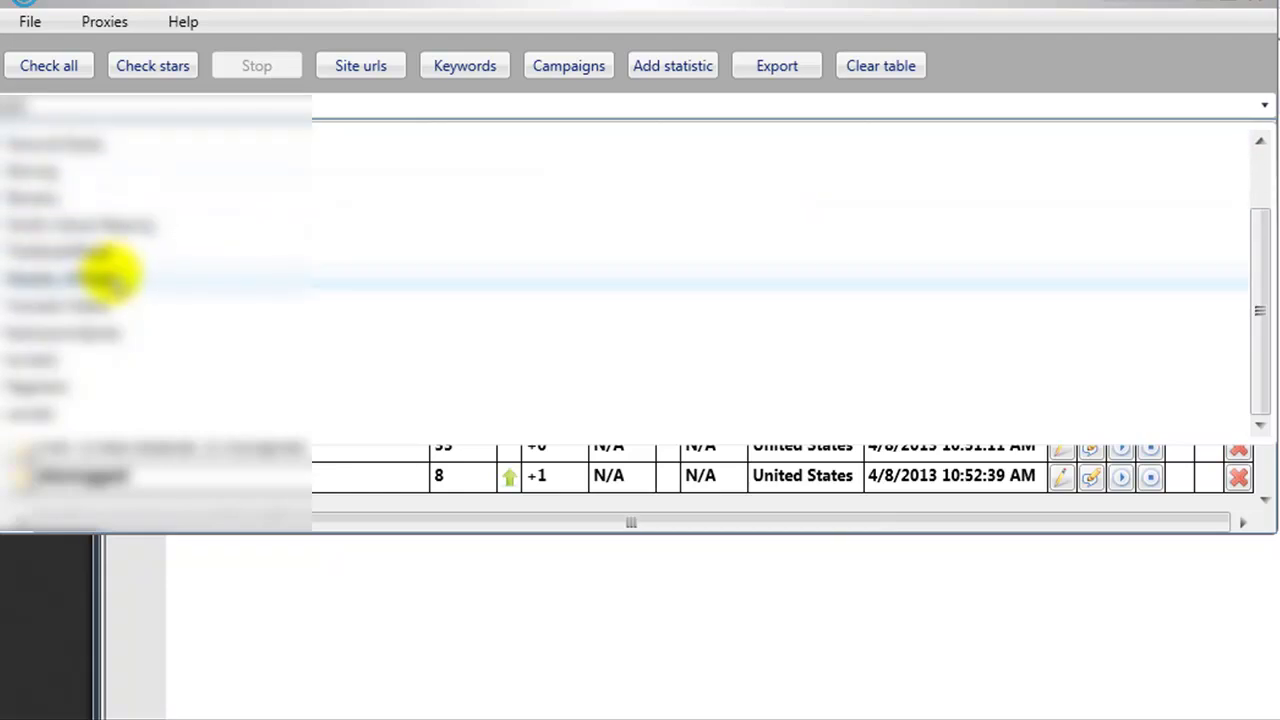
pyautogui.click(95, 331)
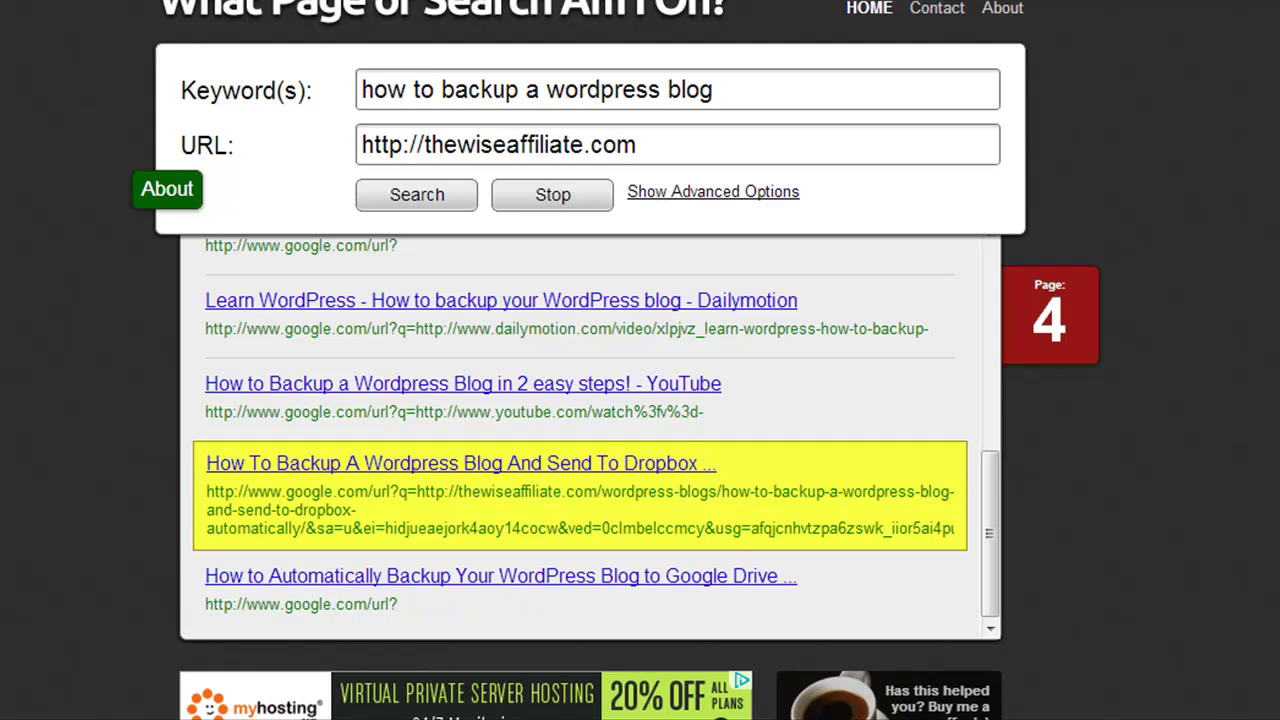
# Return to the rank tracker and review the backupwordpress campaign's keyword rankings for thewiseaffiliate.com and the YouTube video.
pyautogui.hotkey('alt', 'Tab')
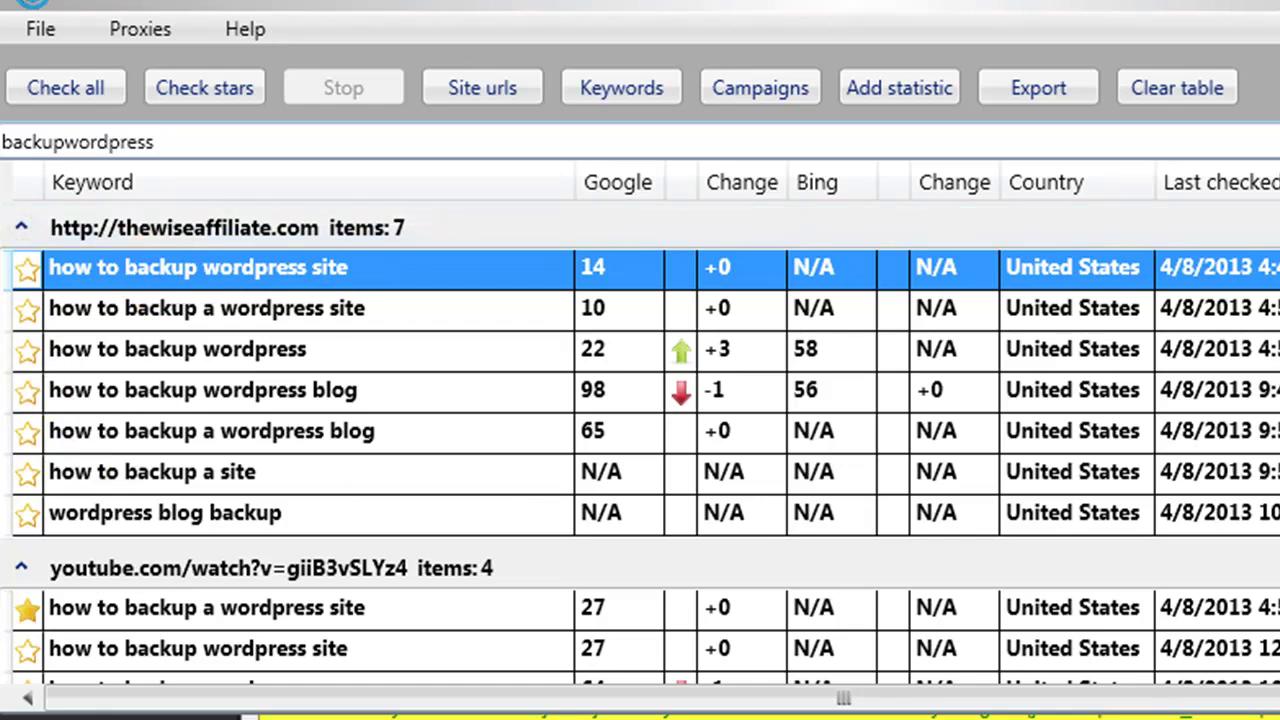
pyautogui.scroll(-2, 178, 555)
pyautogui.scroll(1, 178, 555)
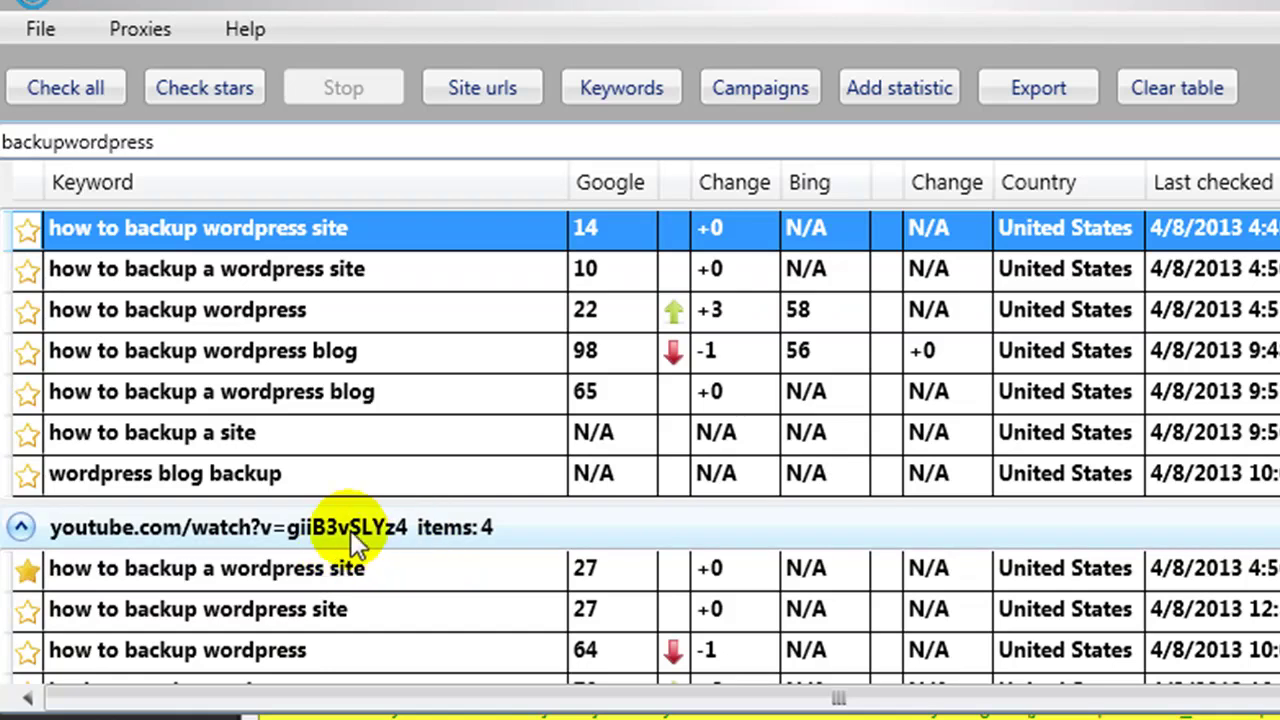
pyautogui.click(383, 242)
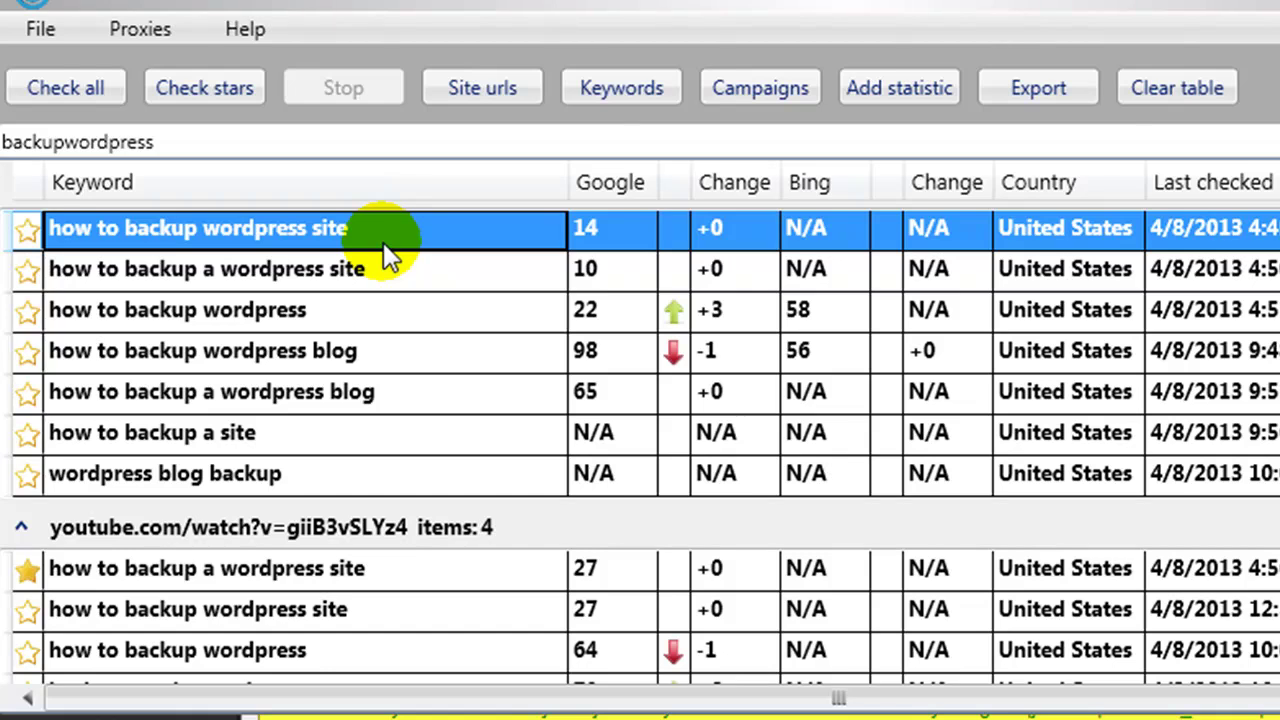
# View the ranking history chart of thewiseaffiliate.com's "how to backup a wordpress site" keyword starting from April 1, 2013, and close it.
pyautogui.click(522, 266)
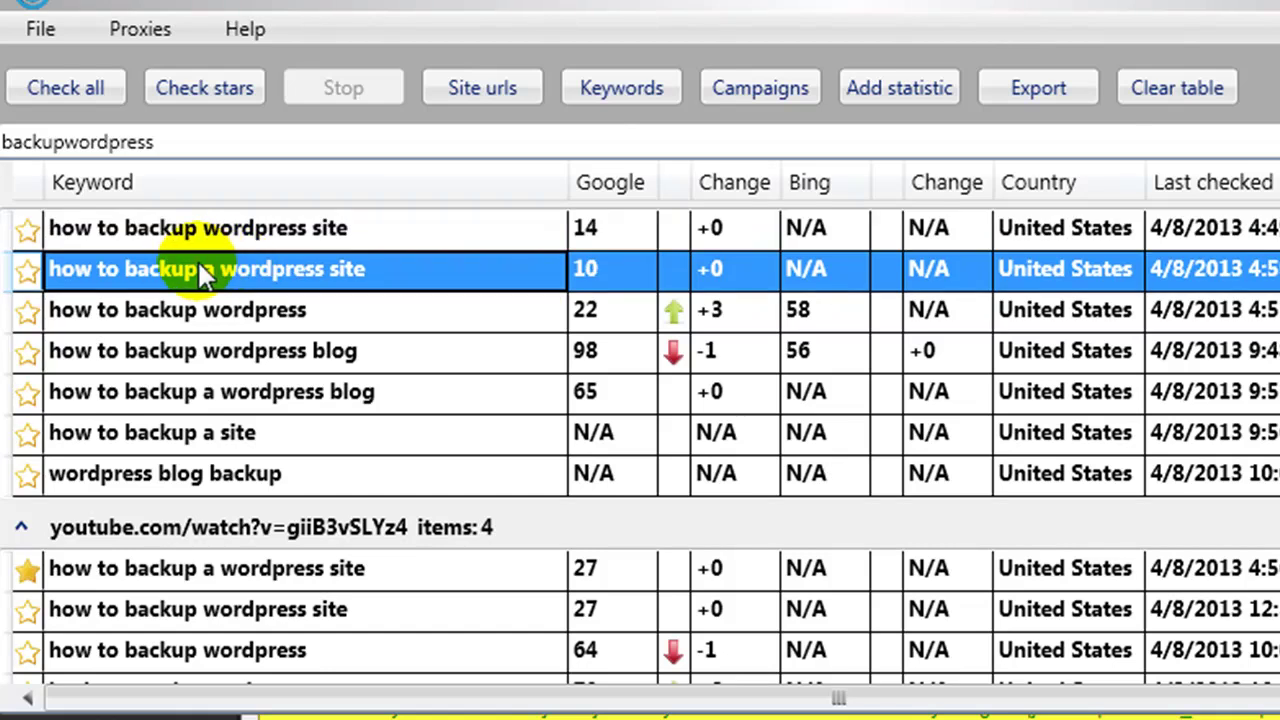
pyautogui.rightClick(229, 280)
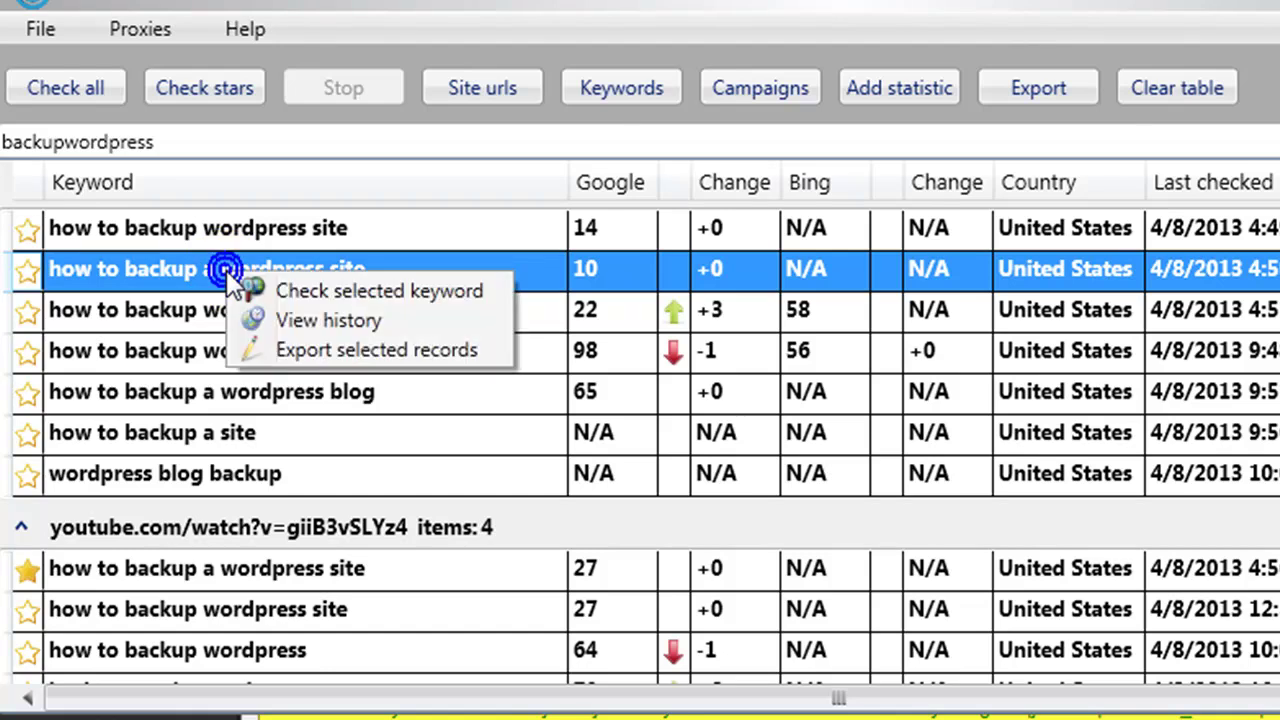
pyautogui.click(342, 320)
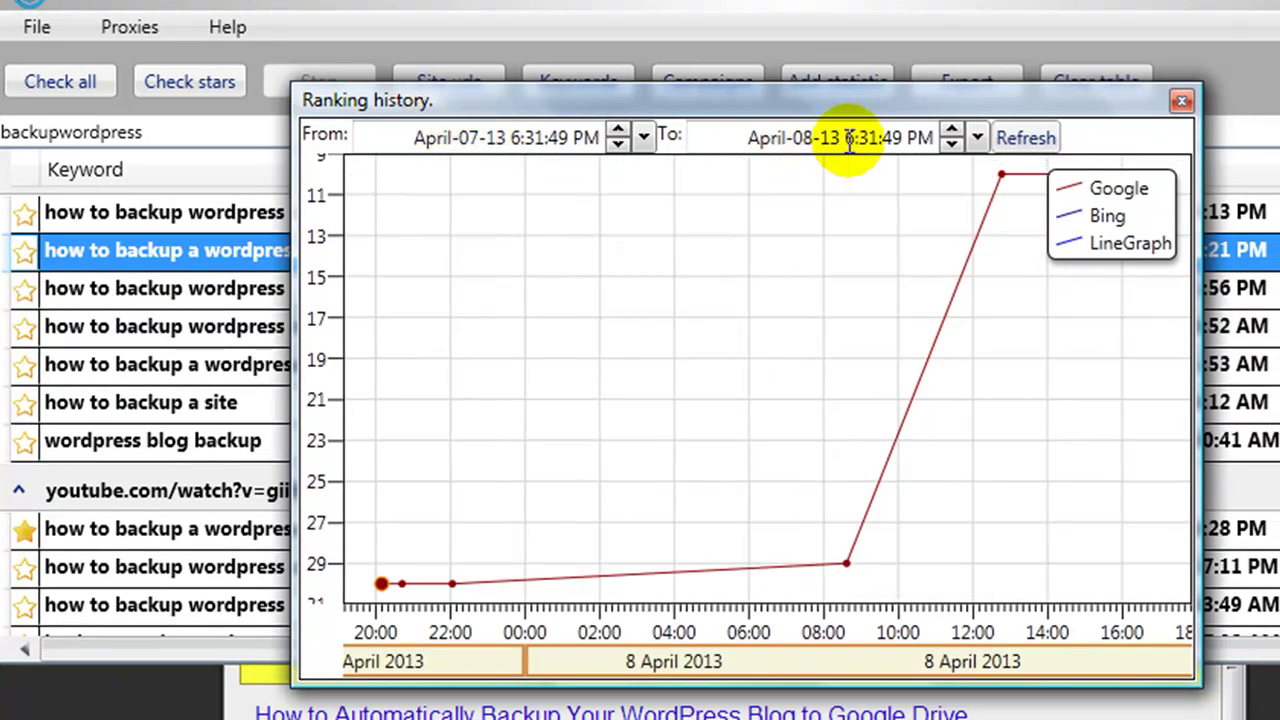
pyautogui.click(644, 138)
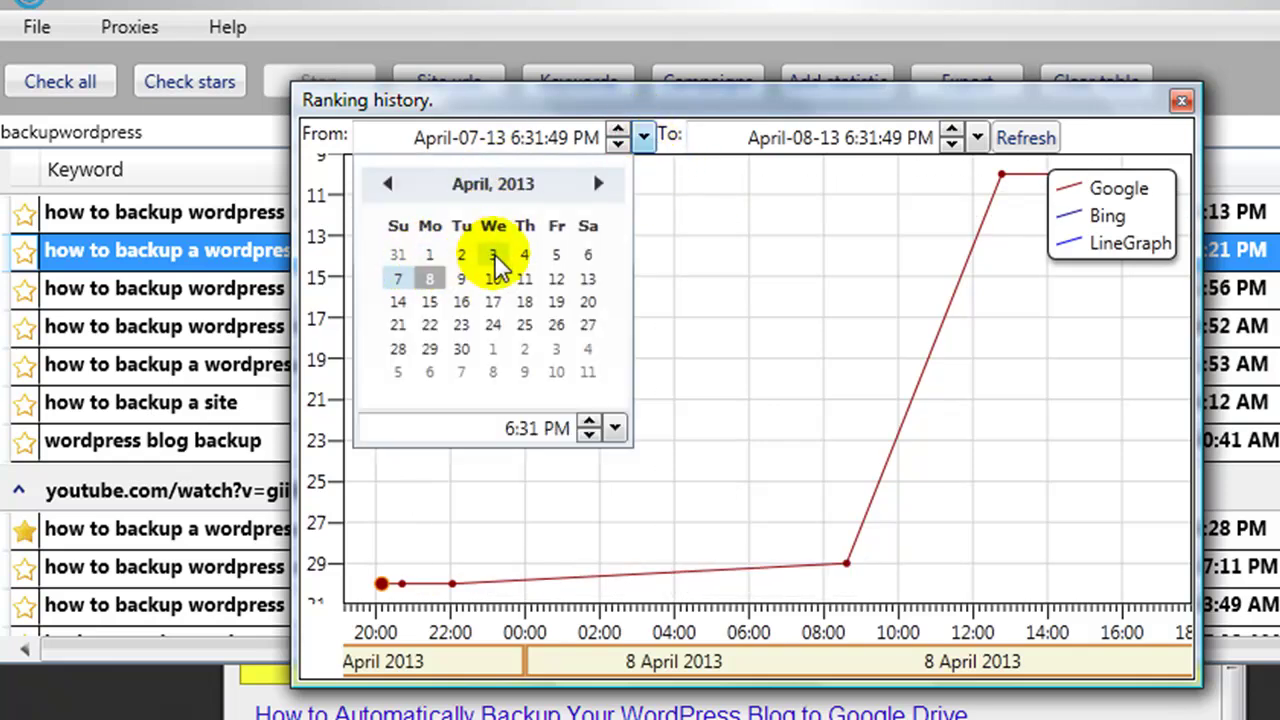
pyautogui.click(429, 254)
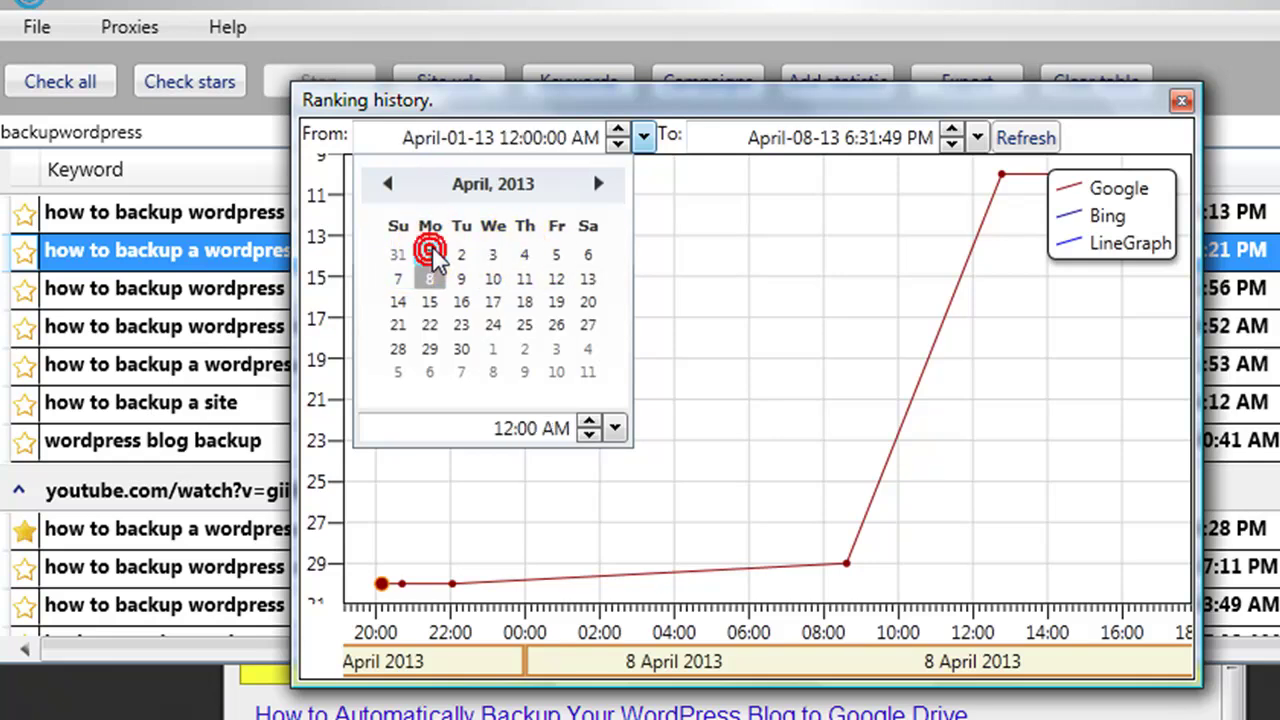
pyautogui.click(1026, 140)
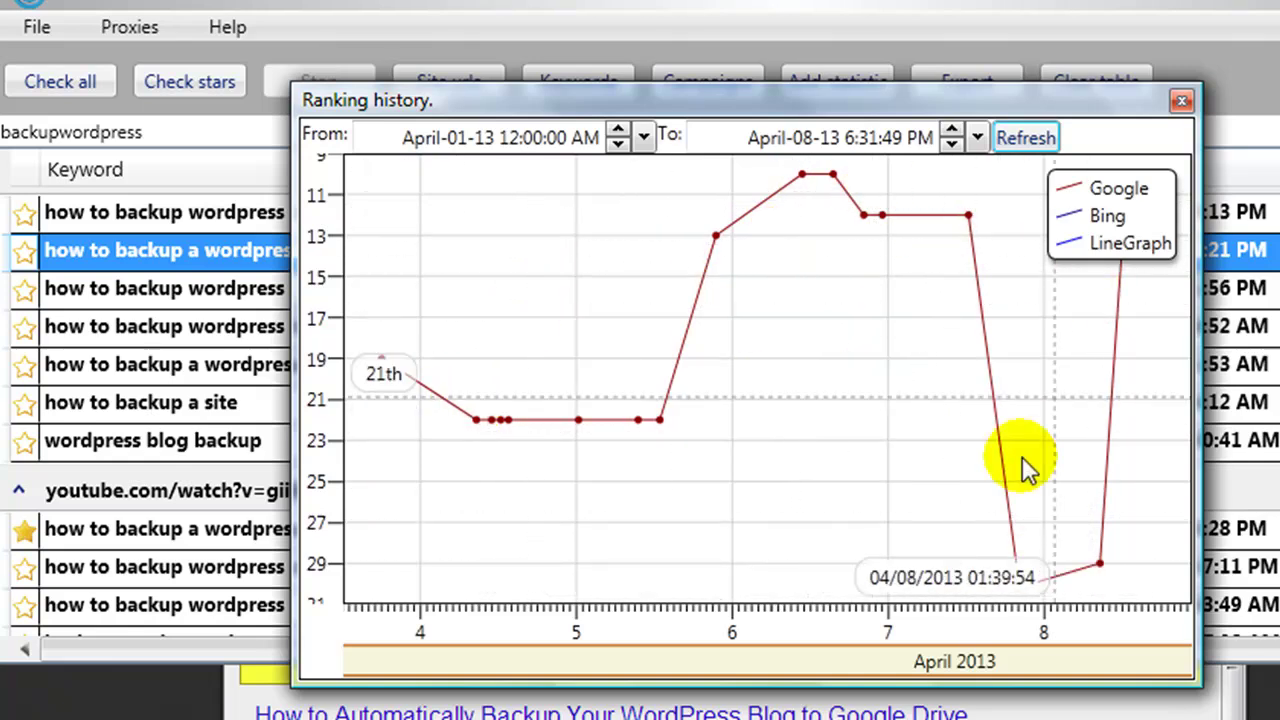
pyautogui.click(1181, 100)
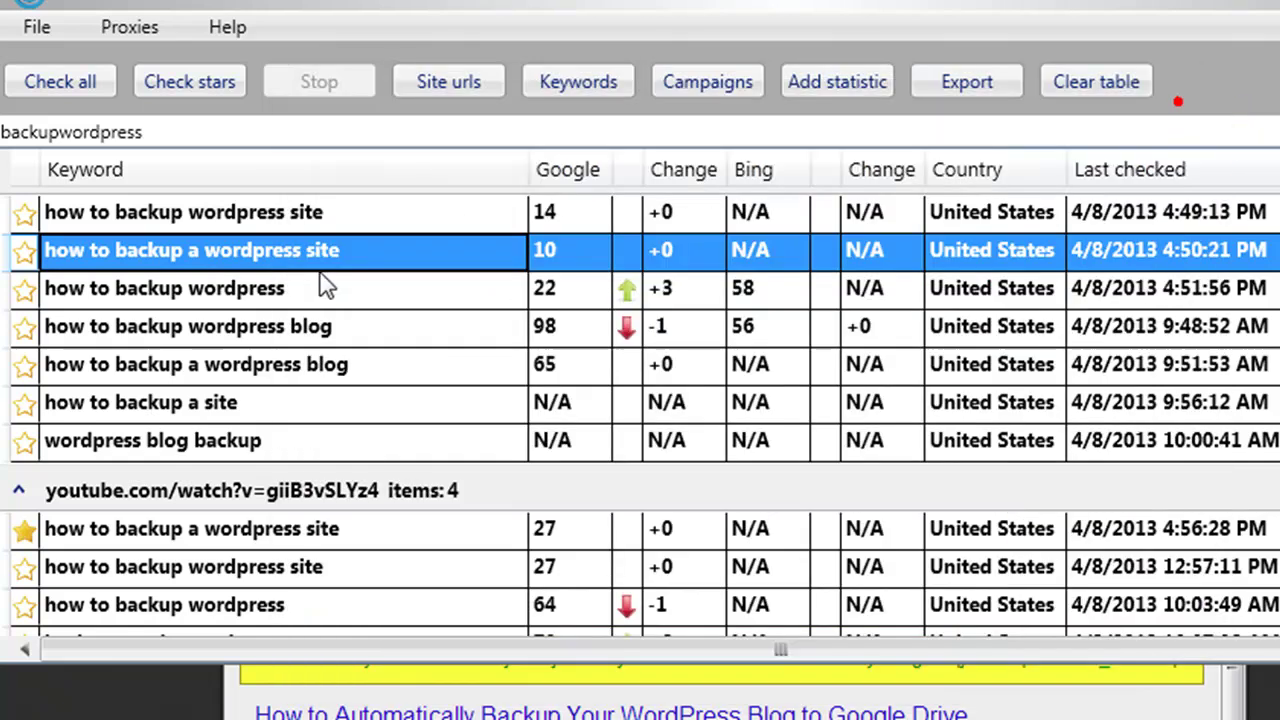
# Export the ranking history of "how to backup a wordpress site" from April 1, 2013 as the PDF report test123.pdf.
pyautogui.click(296, 262)
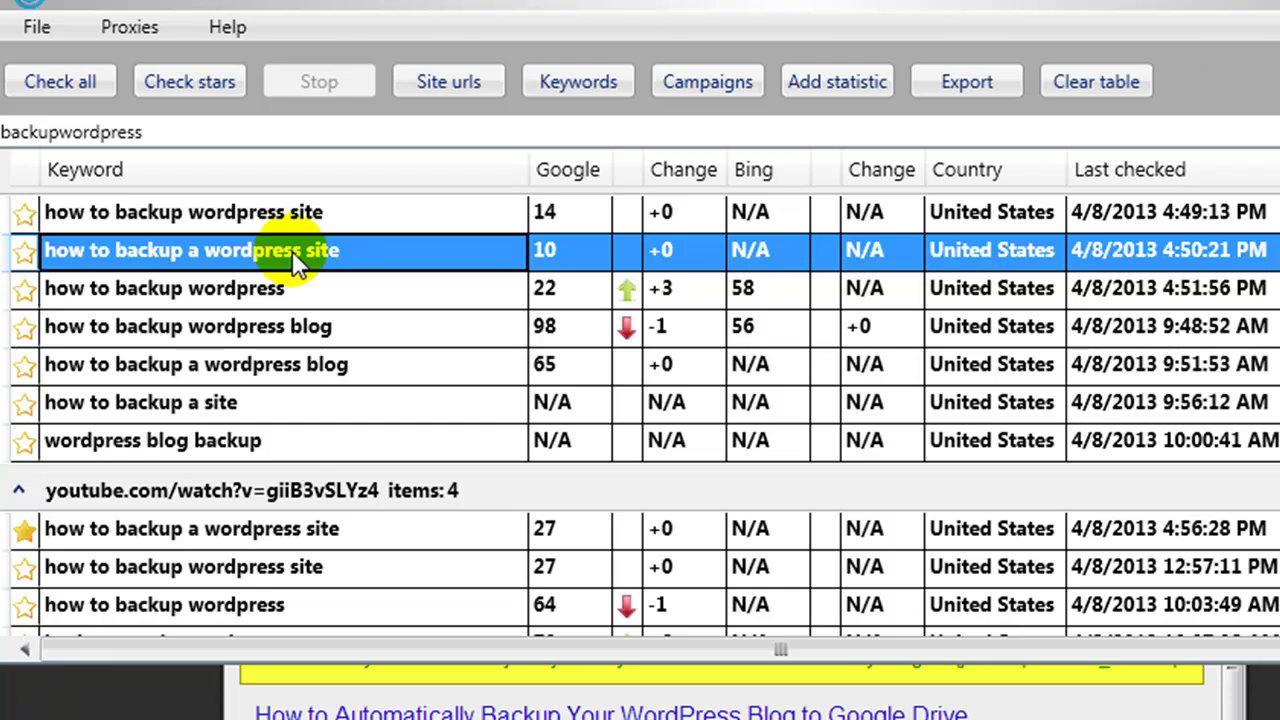
pyautogui.rightClick(296, 262)
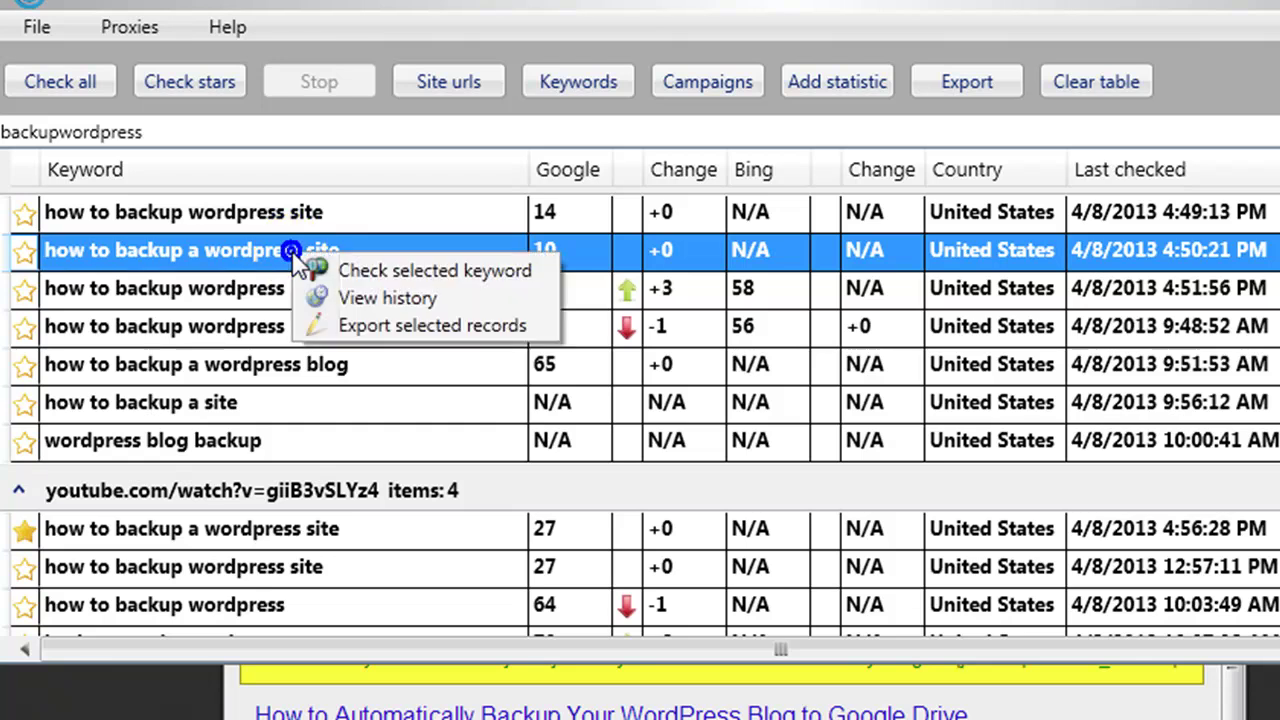
pyautogui.click(391, 333)
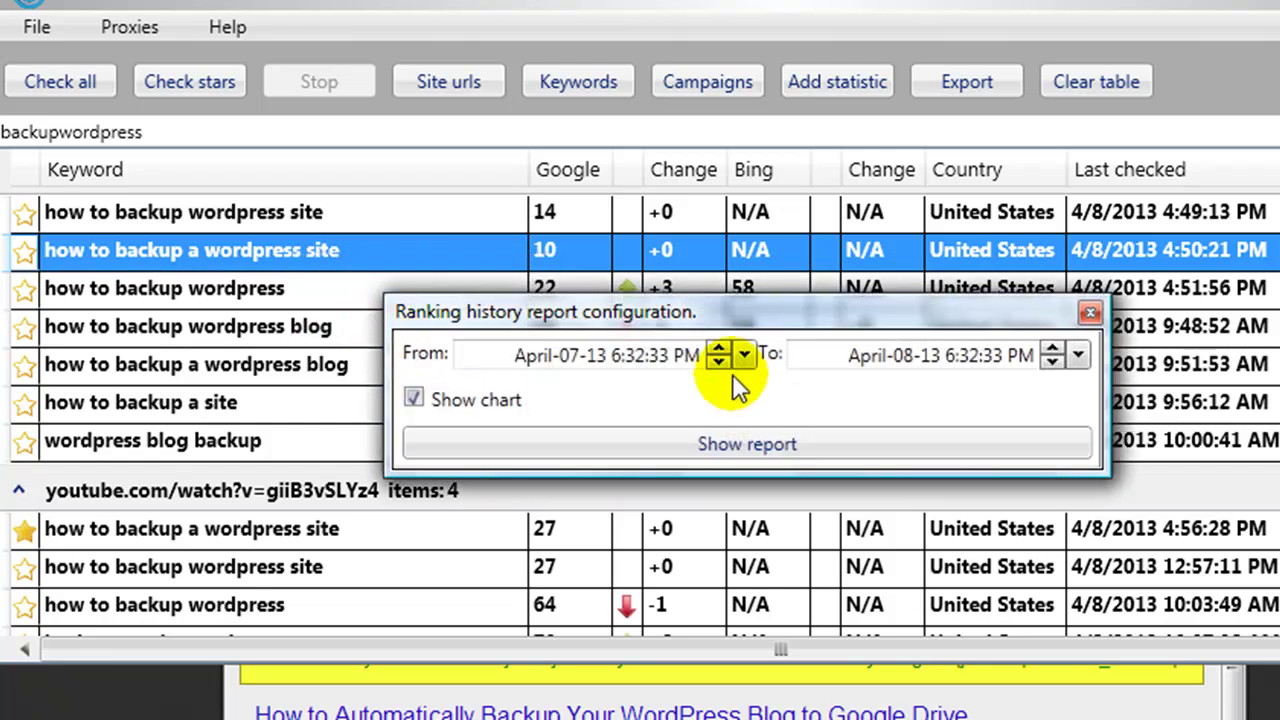
pyautogui.click(744, 356)
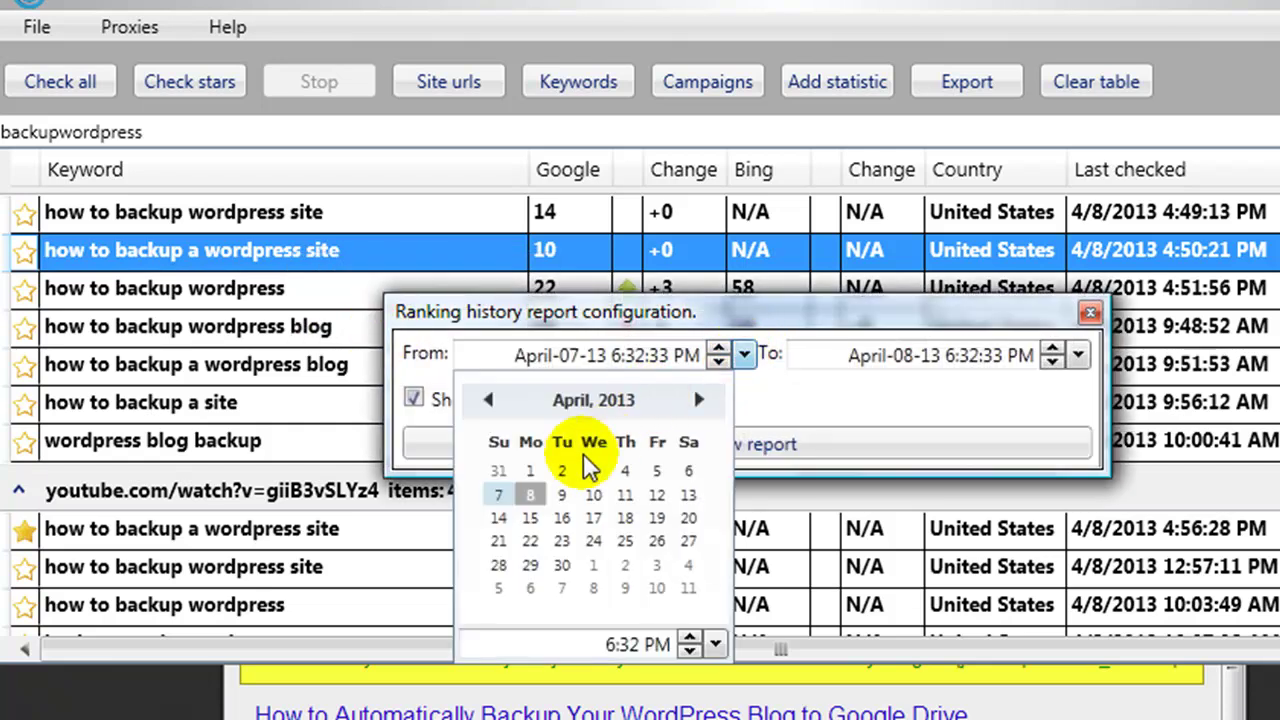
pyautogui.click(530, 471)
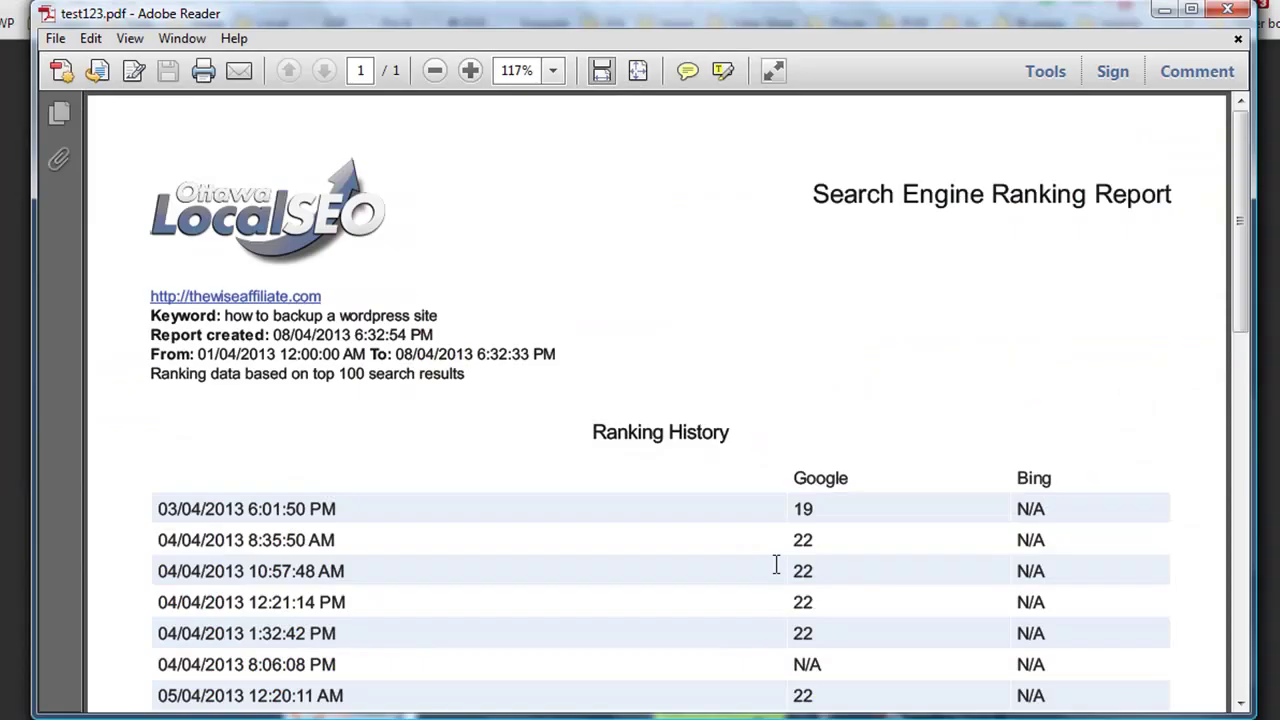
# Read through the ranking report in Adobe Reader, from the dated Google and Bing positions to the chart.
pyautogui.click(776, 565)
pyautogui.scroll(-2, 431, 418)
pyautogui.scroll(-1, 431, 416)
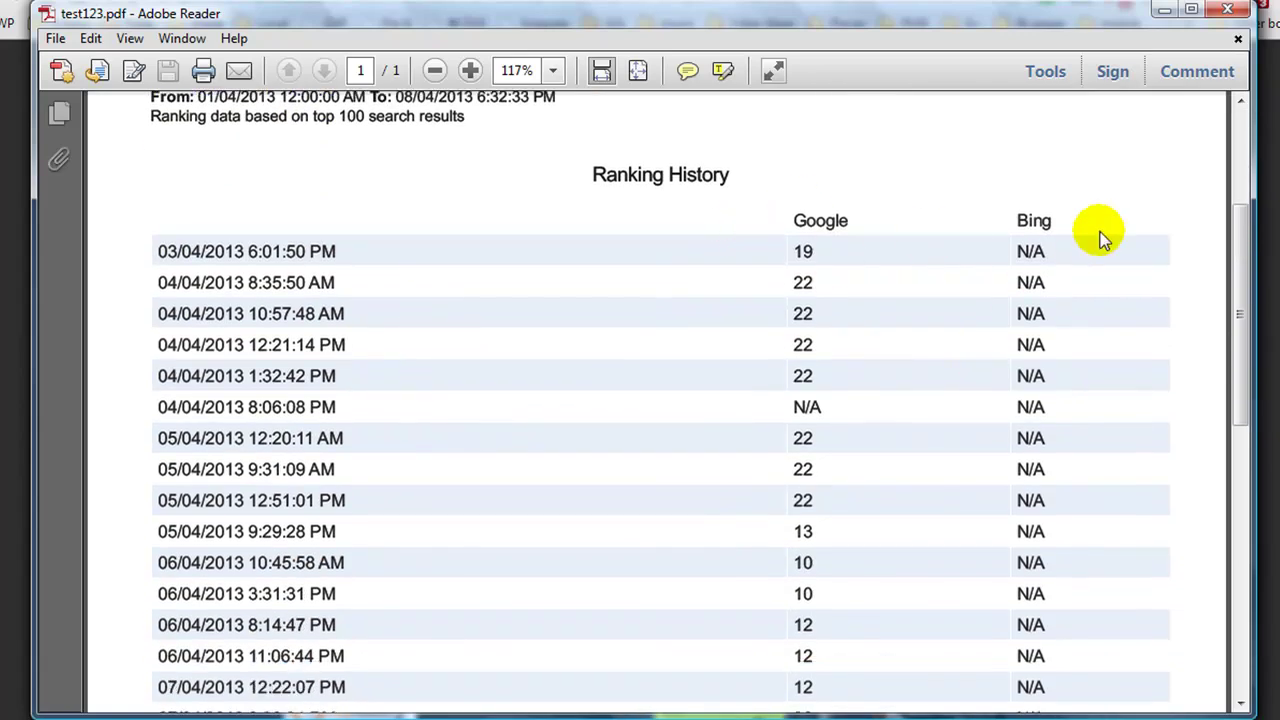
pyautogui.scroll(-1, 529, 331)
pyautogui.scroll(-2, 645, 320)
pyautogui.scroll(-4, 495, 290)
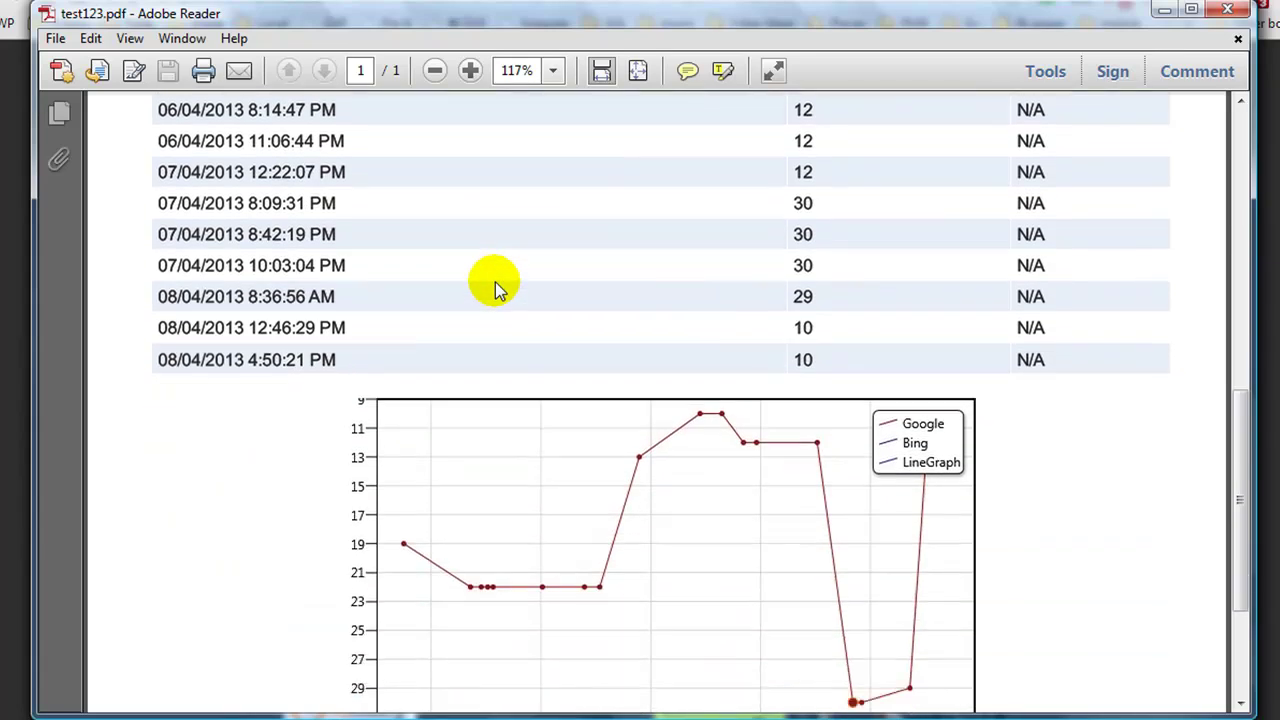